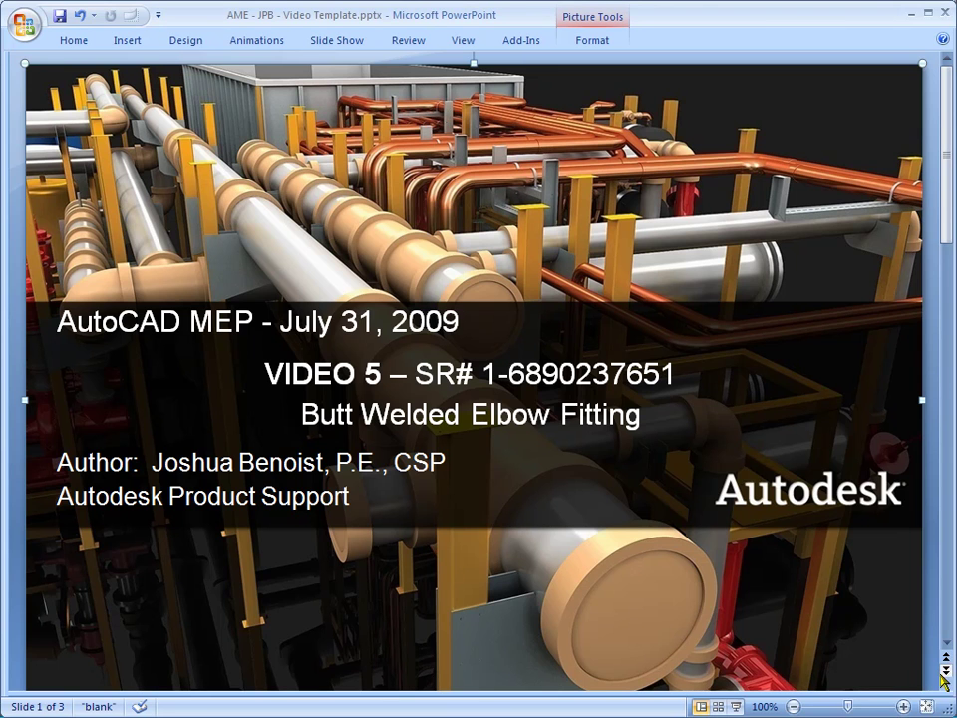
Step: Advance to the problem-statement slide, then minimize PowerPoint to reveal the Excel workbook
click(947, 671)
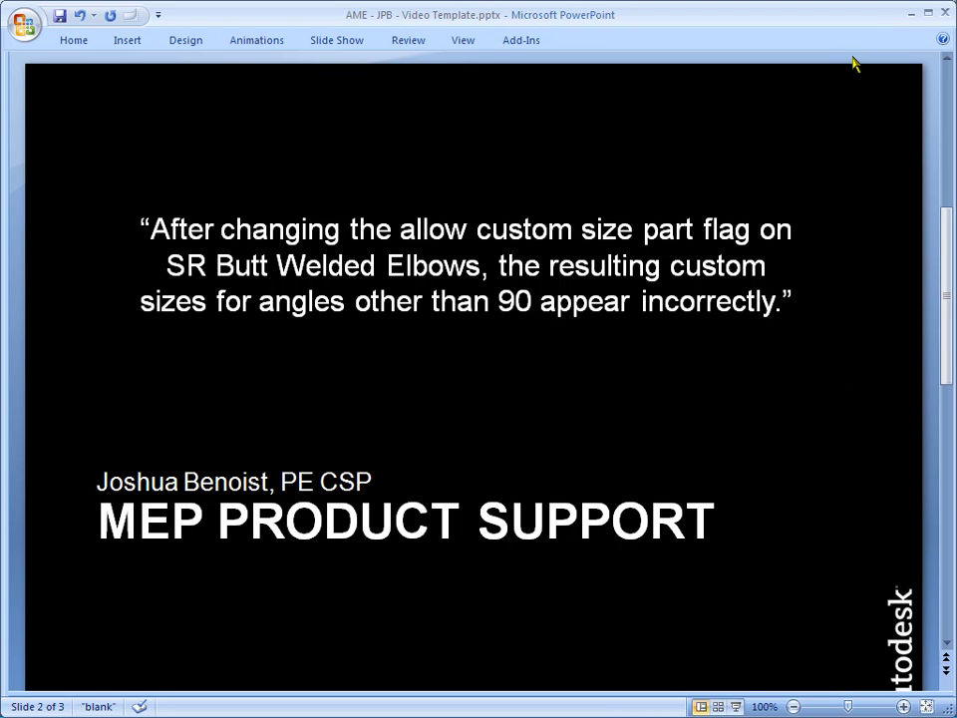
click(910, 14)
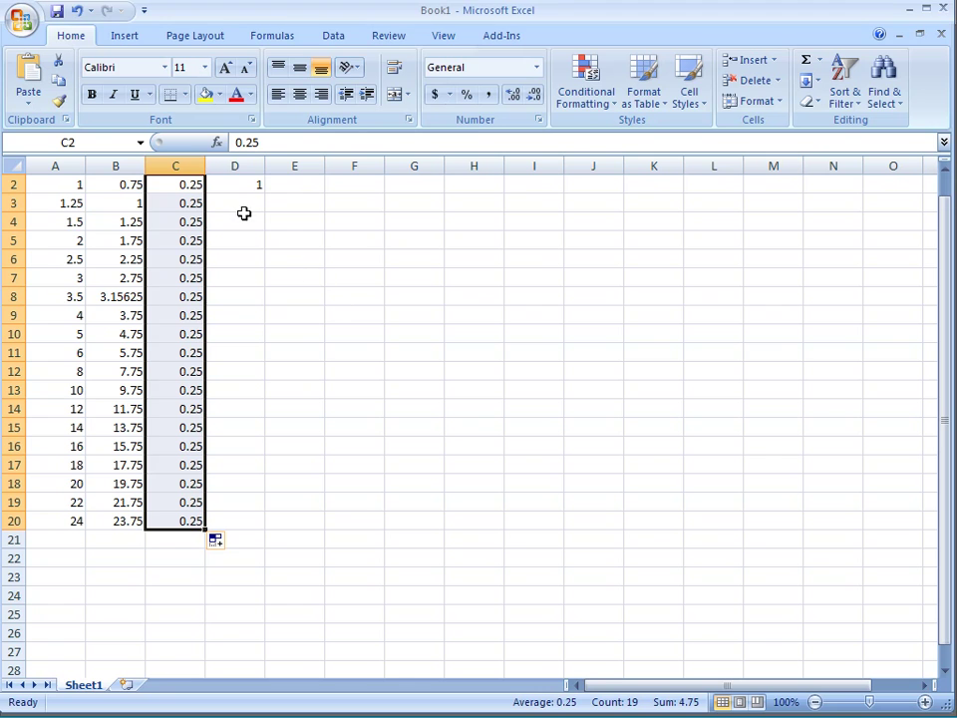
Step: Copy the =B2+C2 formula from D2 down to D20 and select the resulting sums
click(243, 201)
scroll(243, 201, up, 1)
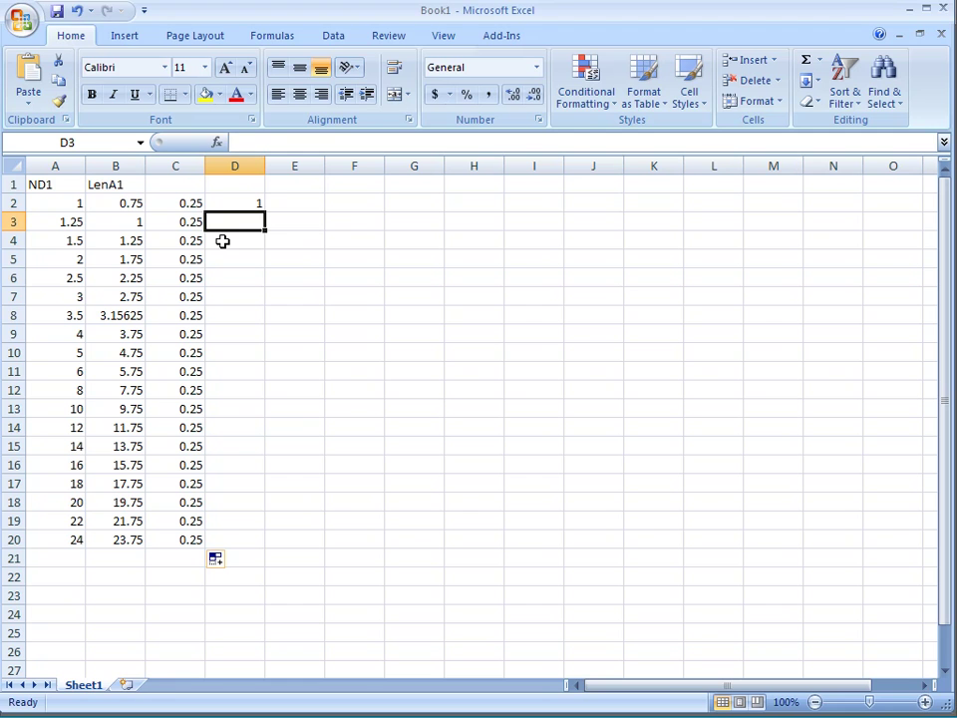
key(Up)
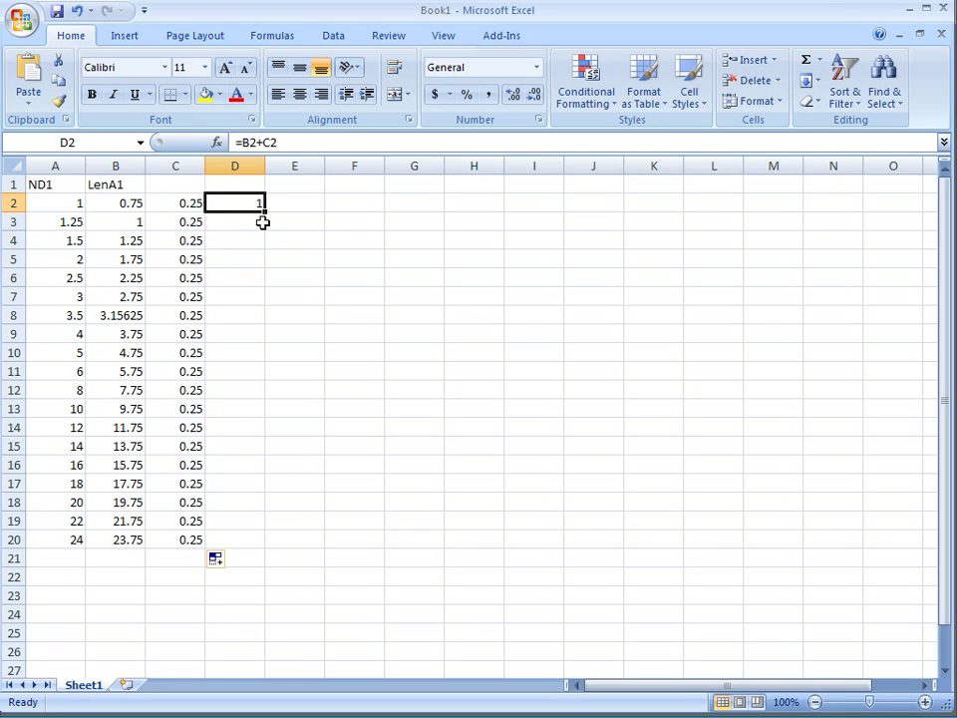
drag(264, 211, 256, 547)
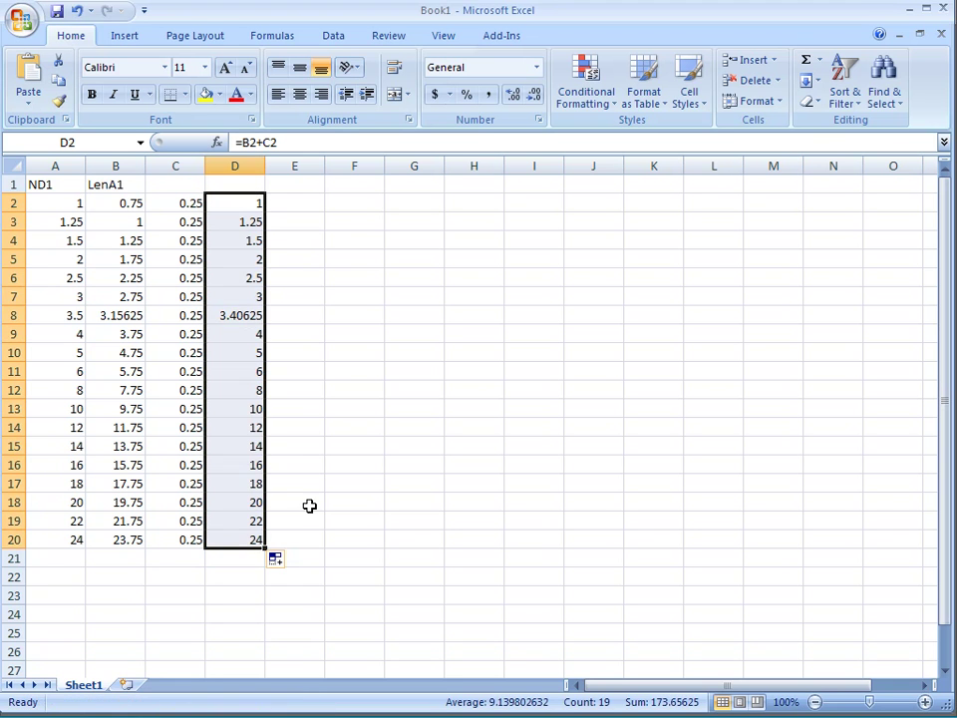
click(237, 203)
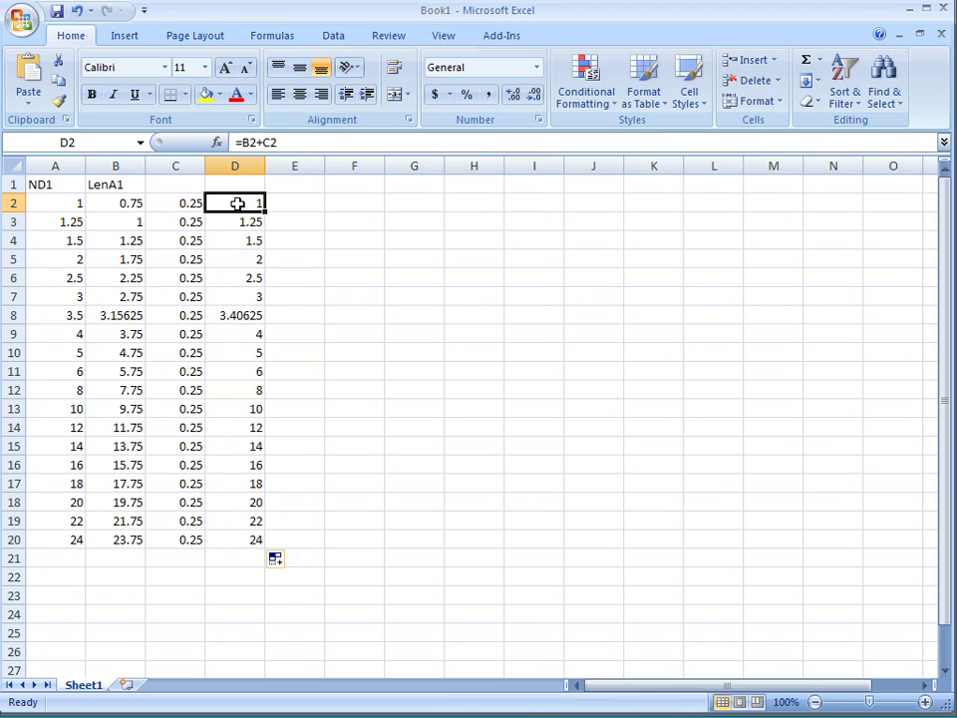
drag(237, 203, 240, 540)
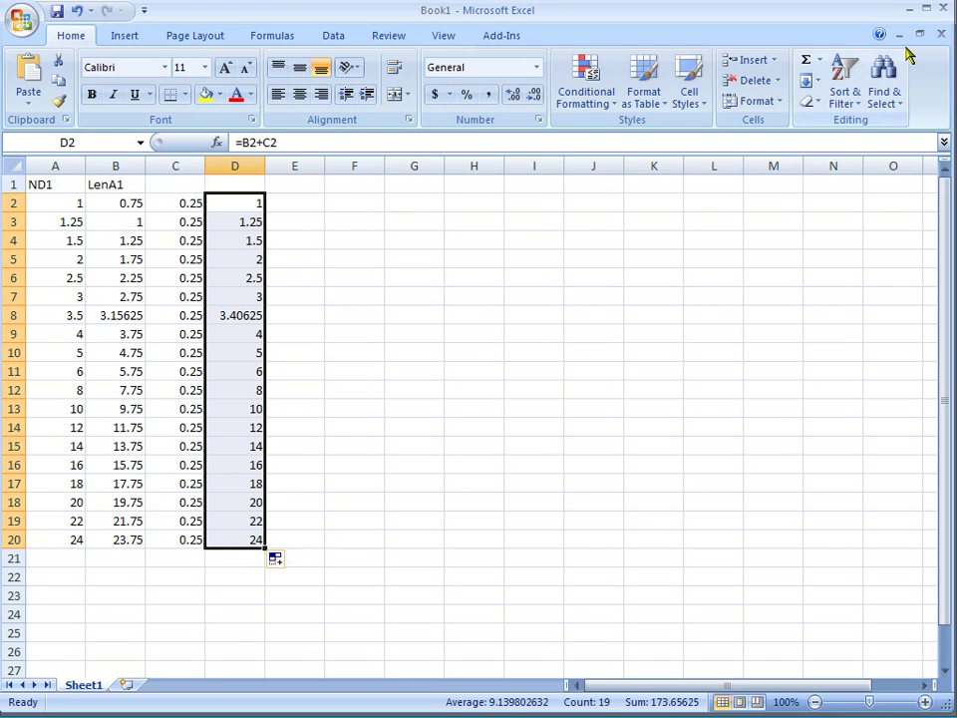
Step: Close the SR Elbow part editor and its drawing without saving either
click(909, 14)
click(579, 298)
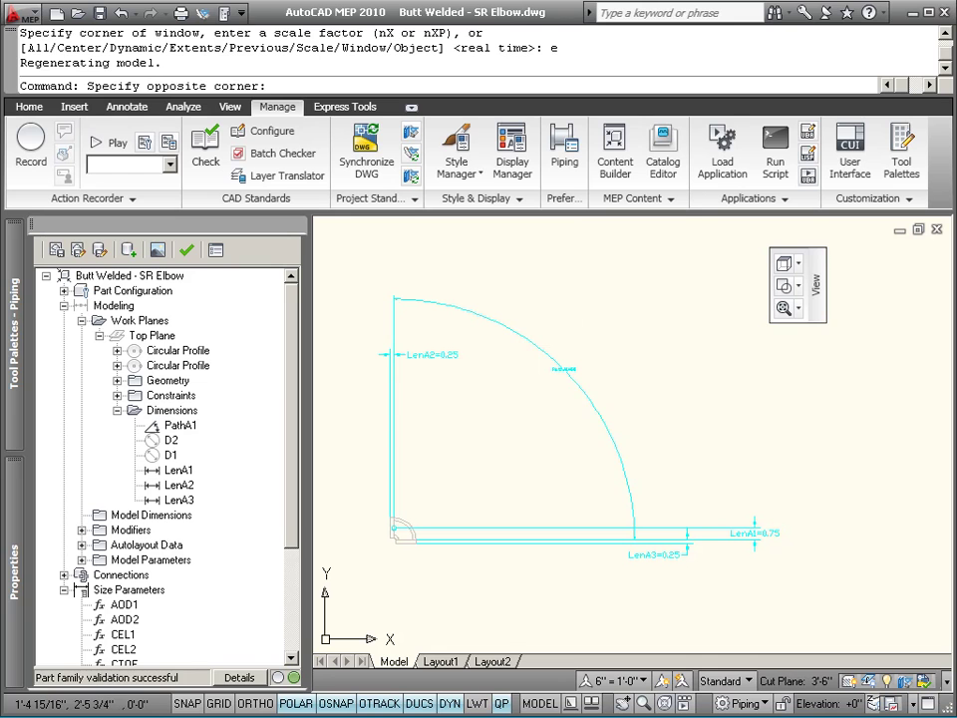
click(515, 277)
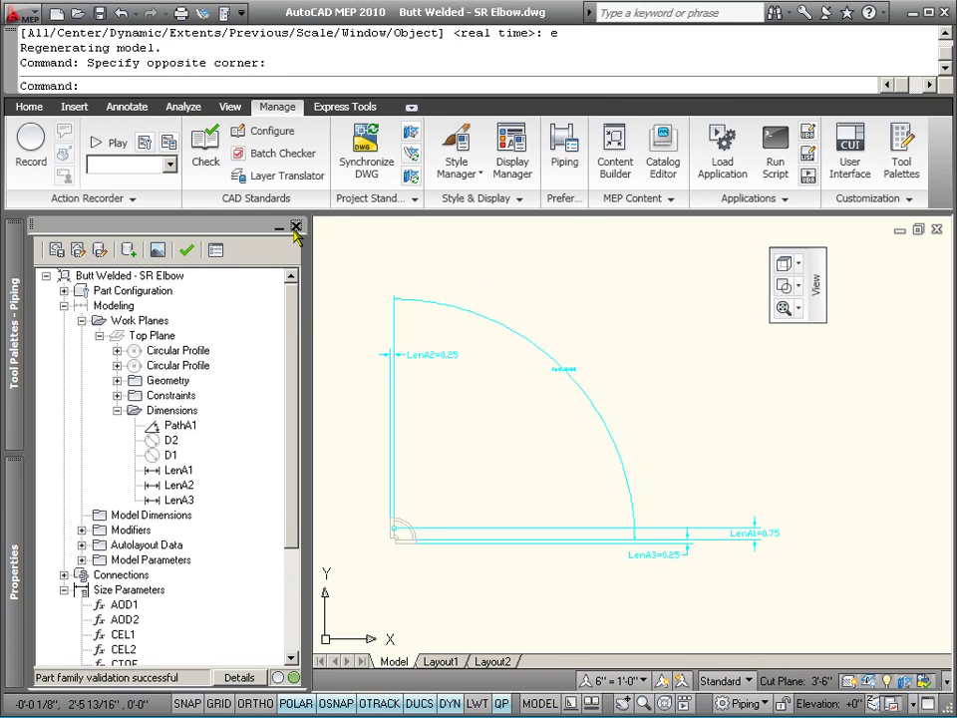
drag(289, 226, 296, 226)
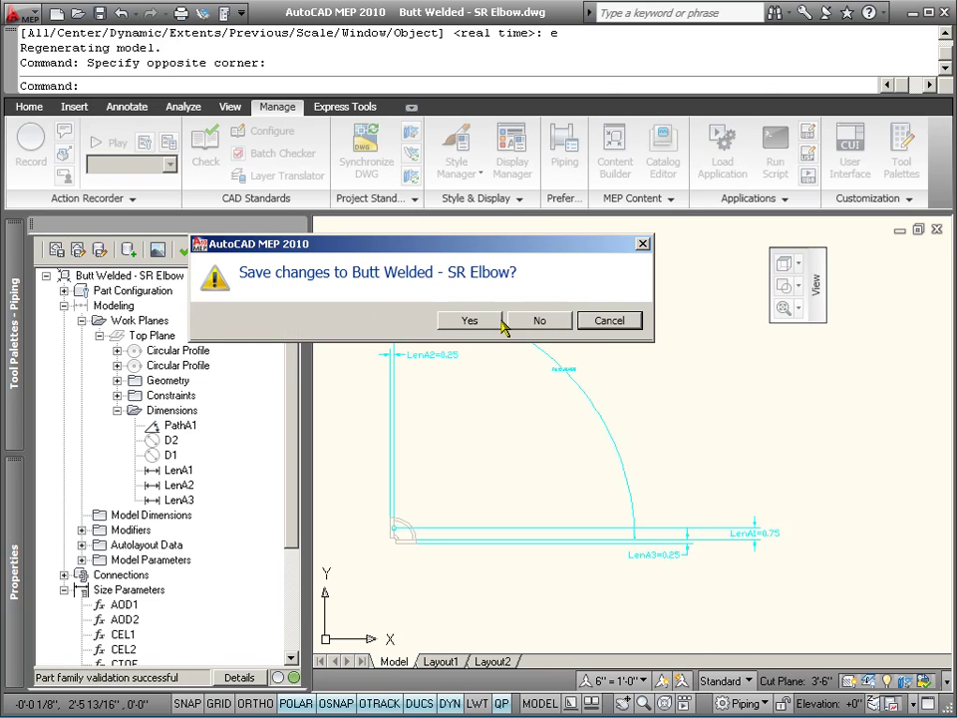
click(532, 320)
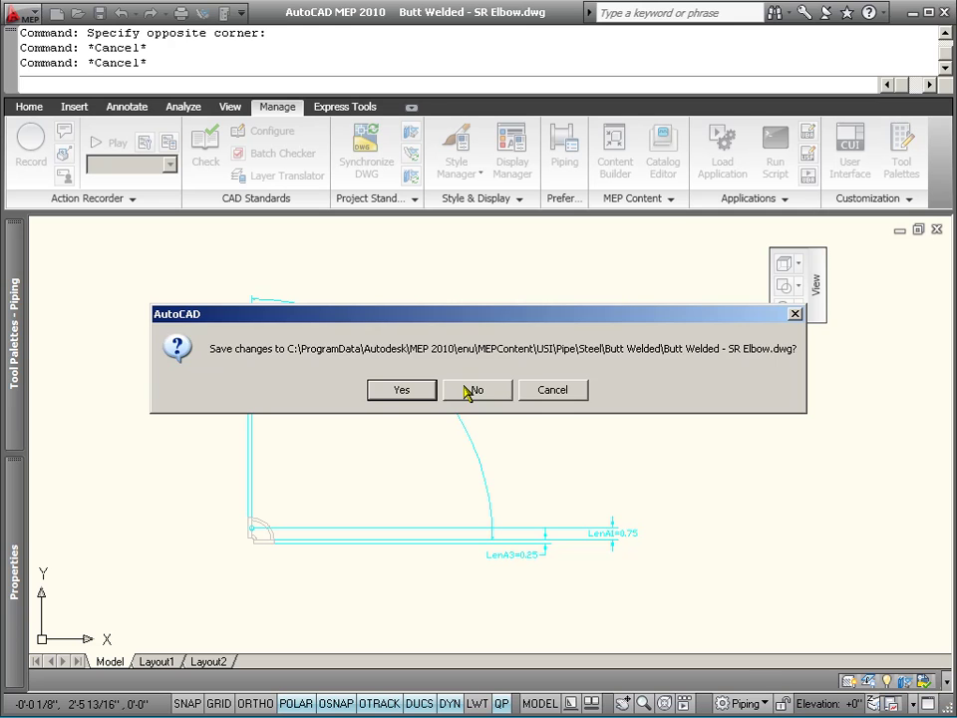
click(474, 390)
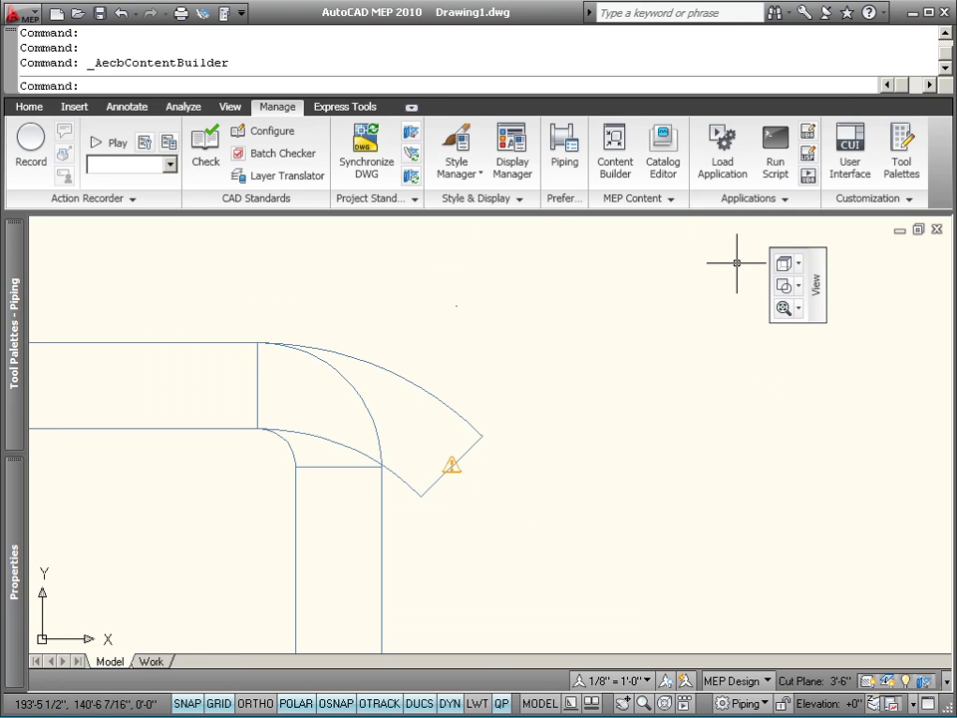
Step: Open the Butt Welded - LR Elbow part from Content Builder for size modification
click(625, 139)
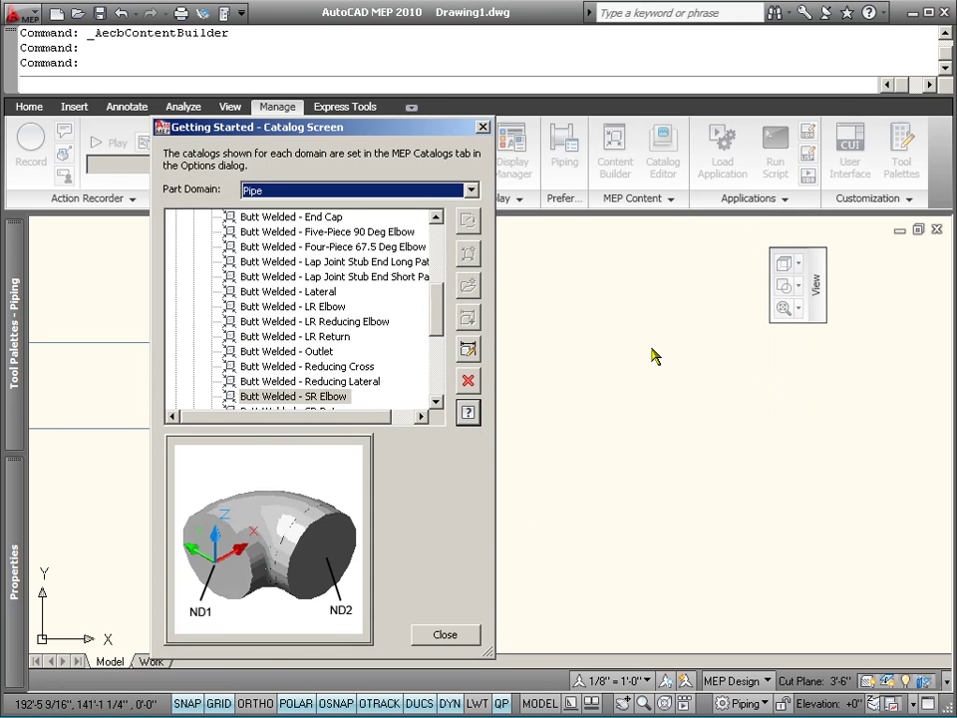
click(329, 307)
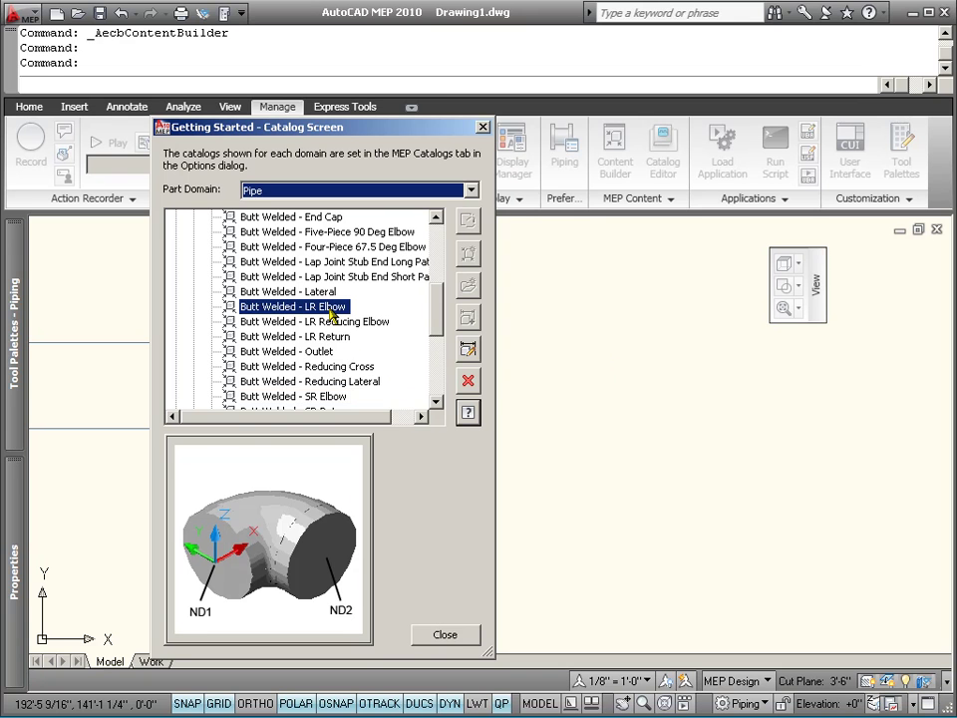
click(467, 349)
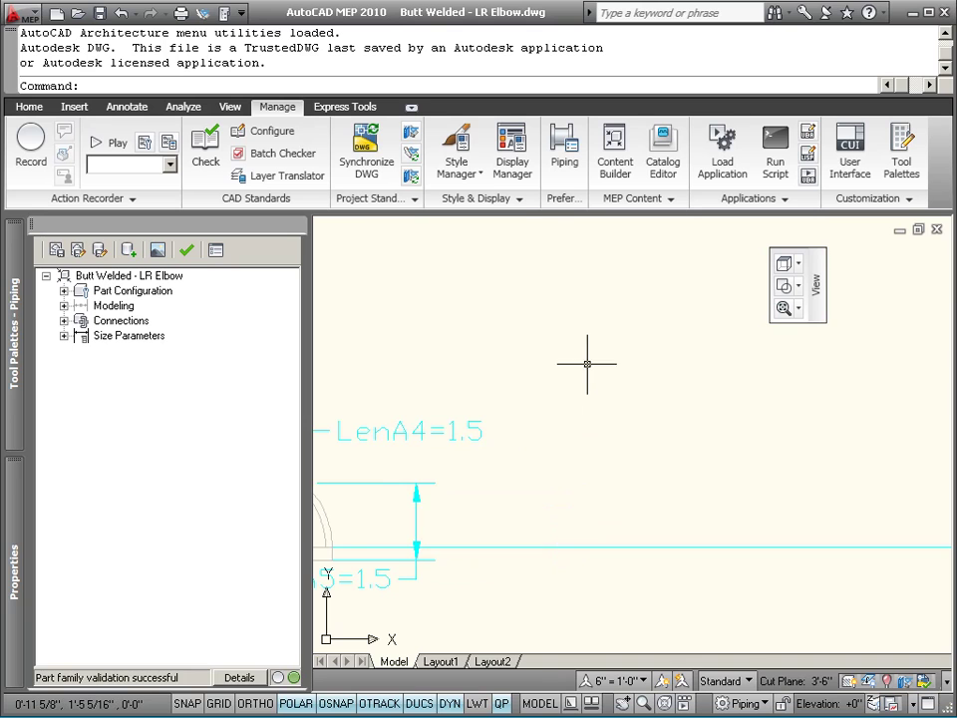
Step: Expand Size Parameters in the Part Browser and open its Edit Values table
scroll(683, 450, down, 2)
scroll(377, 509, up, 1)
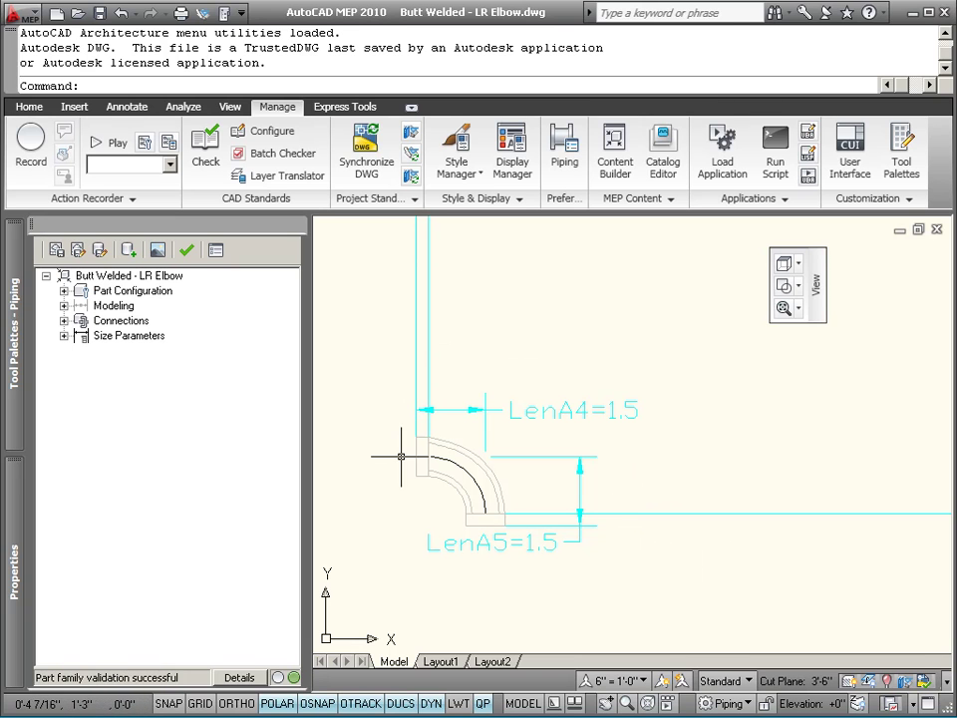
click(64, 335)
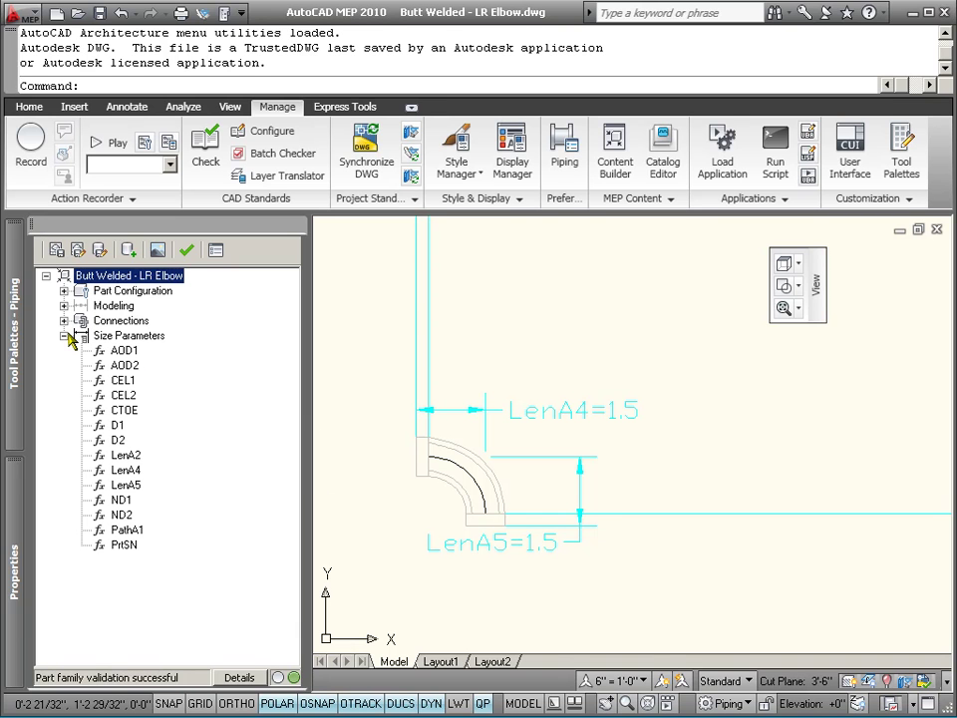
click(113, 339)
right_click(134, 344)
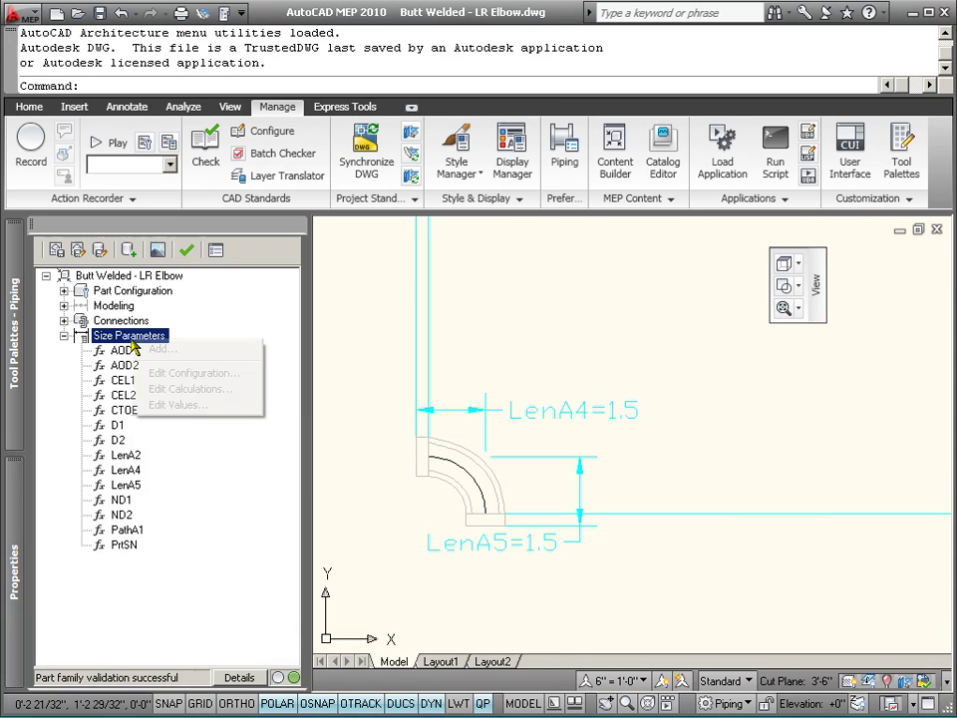
click(164, 403)
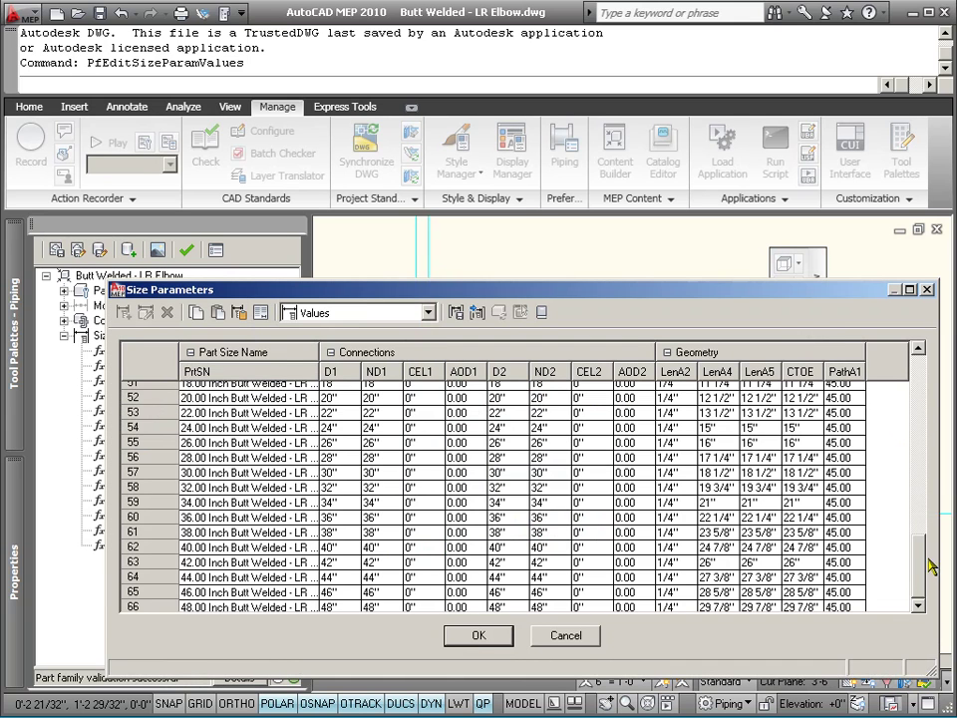
Step: Inspect the PrtSN part-name formulas for the first elbow sizes, then return to Excel
drag(922, 566, 925, 382)
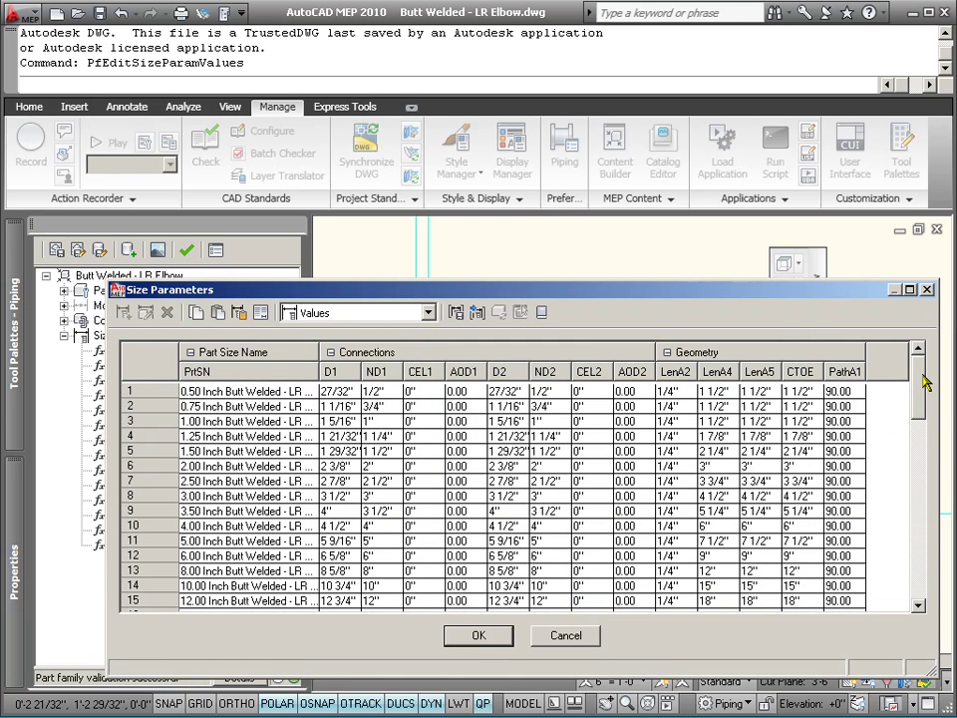
click(209, 409)
click(215, 391)
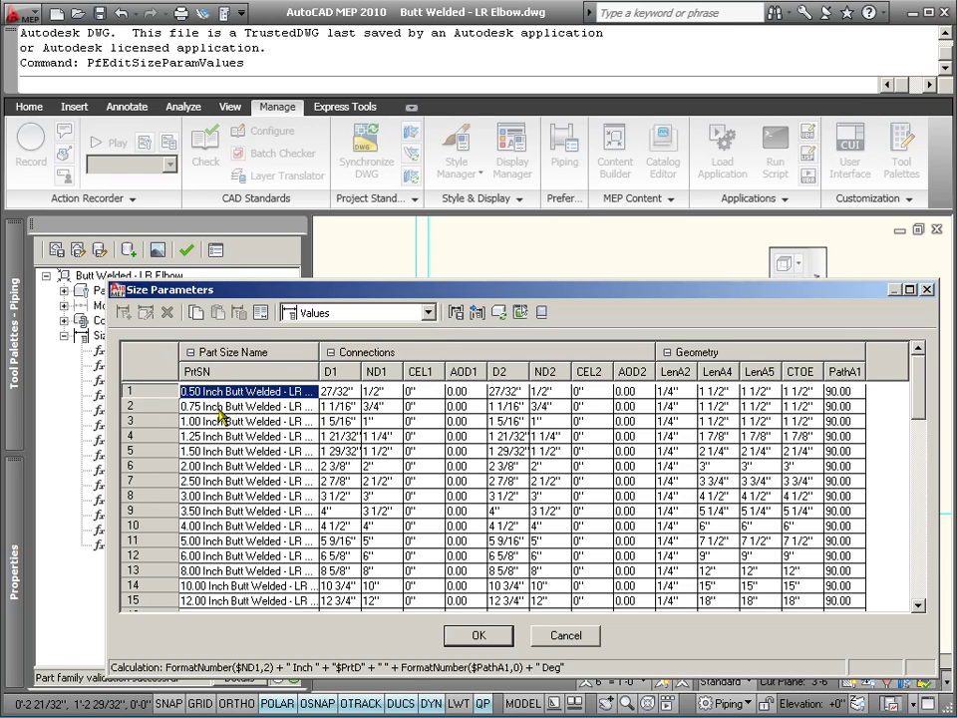
click(220, 409)
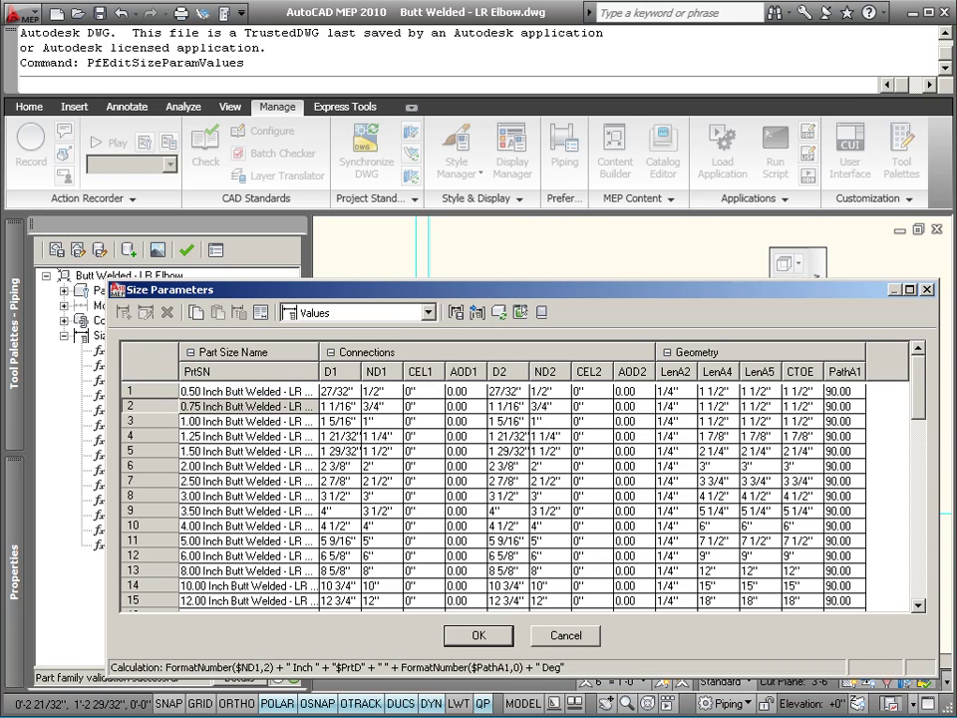
key(alt+Tab)
Step: Check the D2 sum formula, then minimize Excel to bring back the AutoCAD size table
click(241, 206)
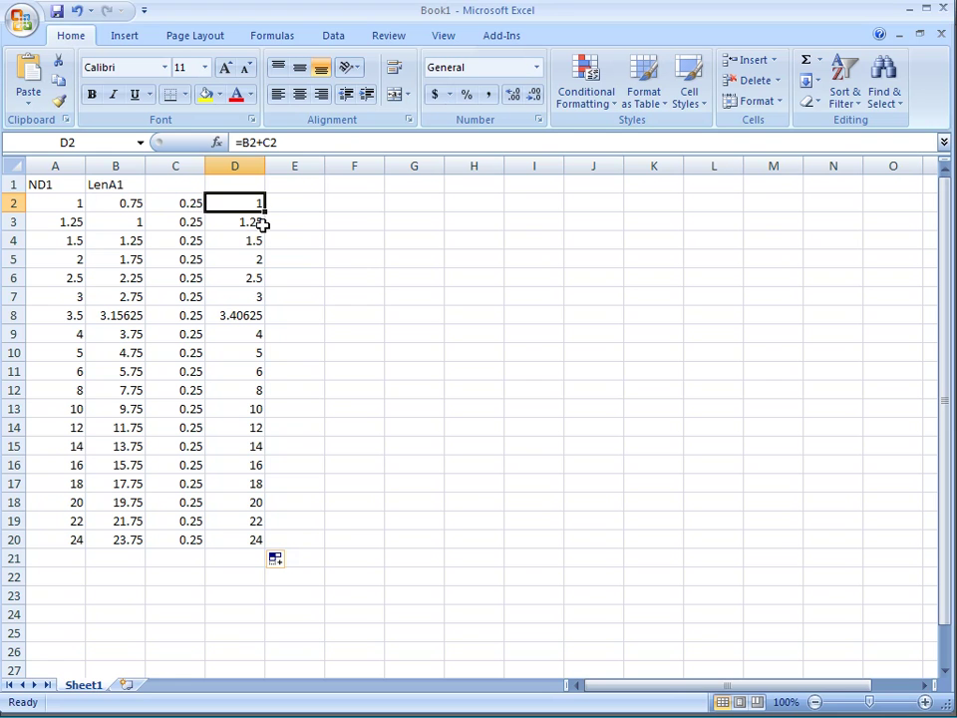
click(907, 10)
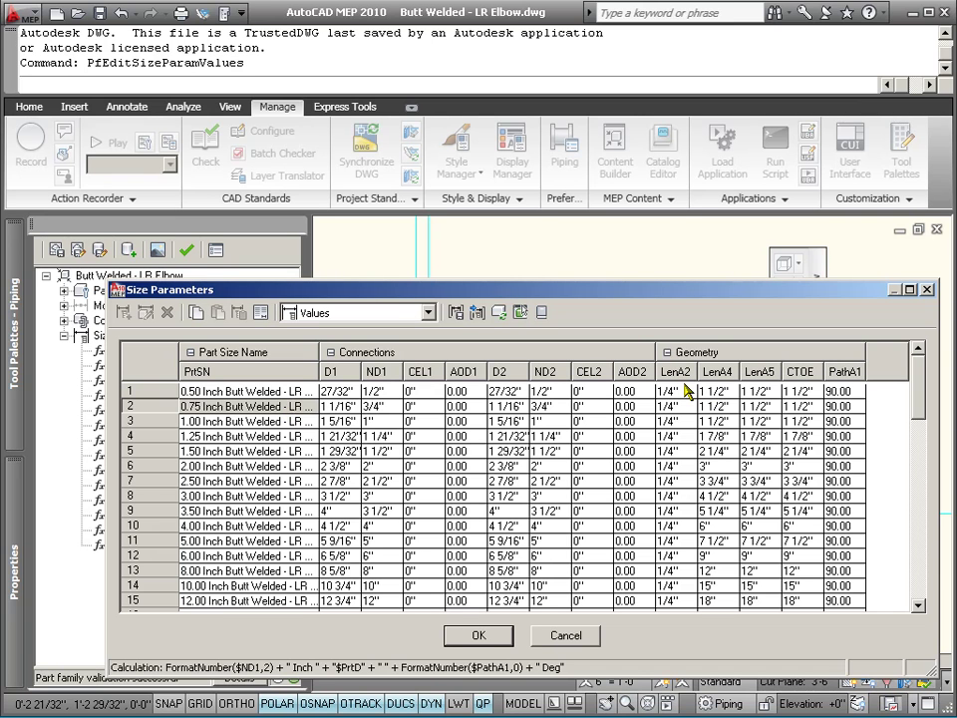
Step: Try editing row 1's LenA4 value, acknowledge the Model Parameters notice, then open the view choices
click(714, 392)
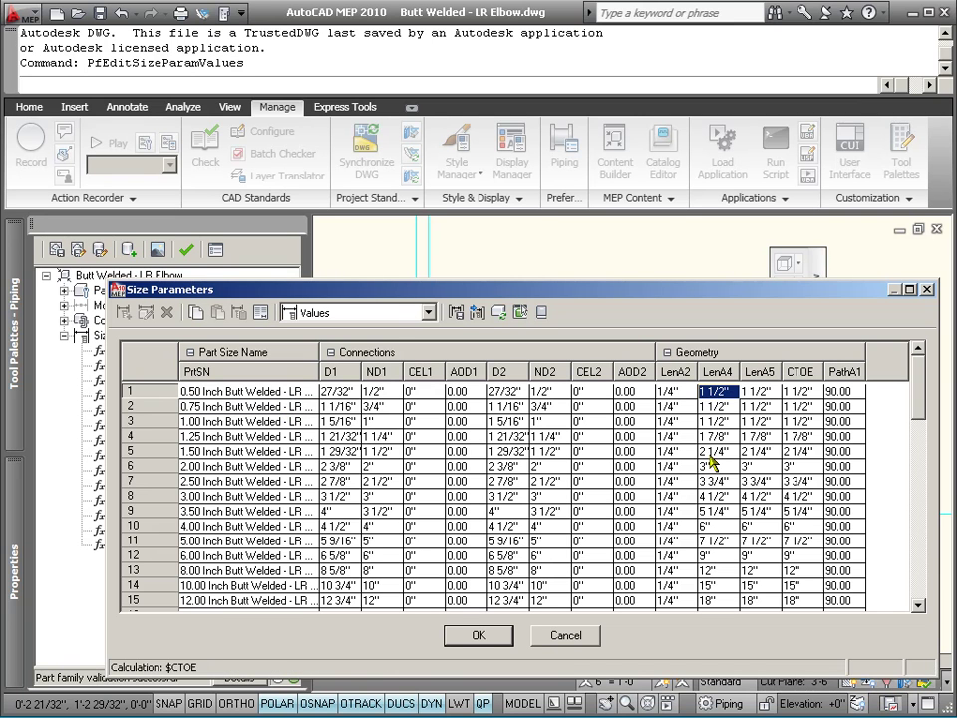
click(719, 393)
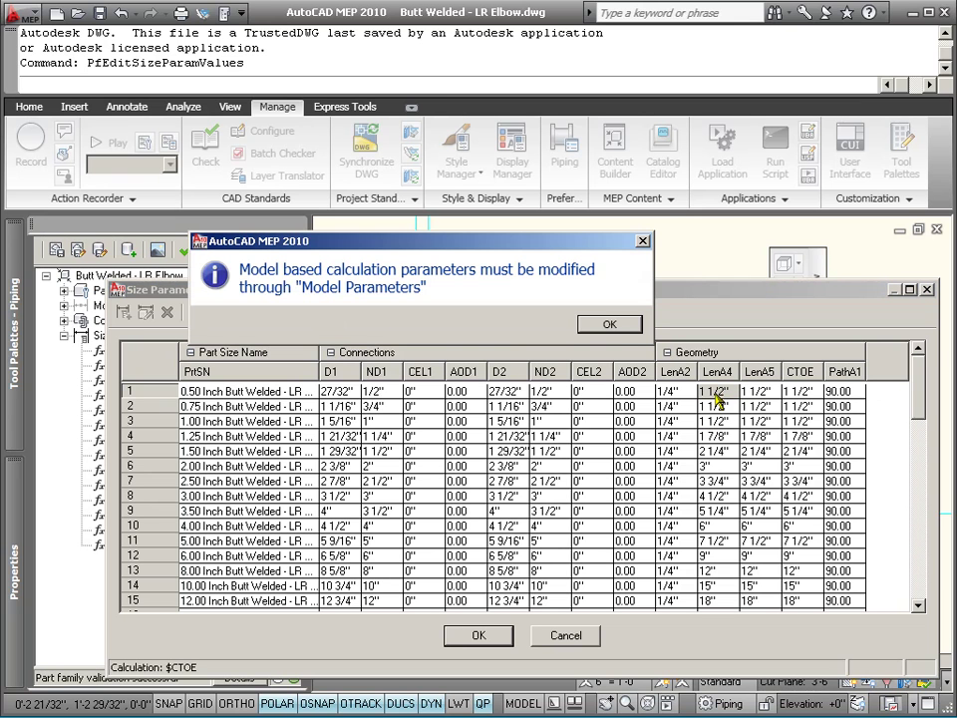
click(609, 323)
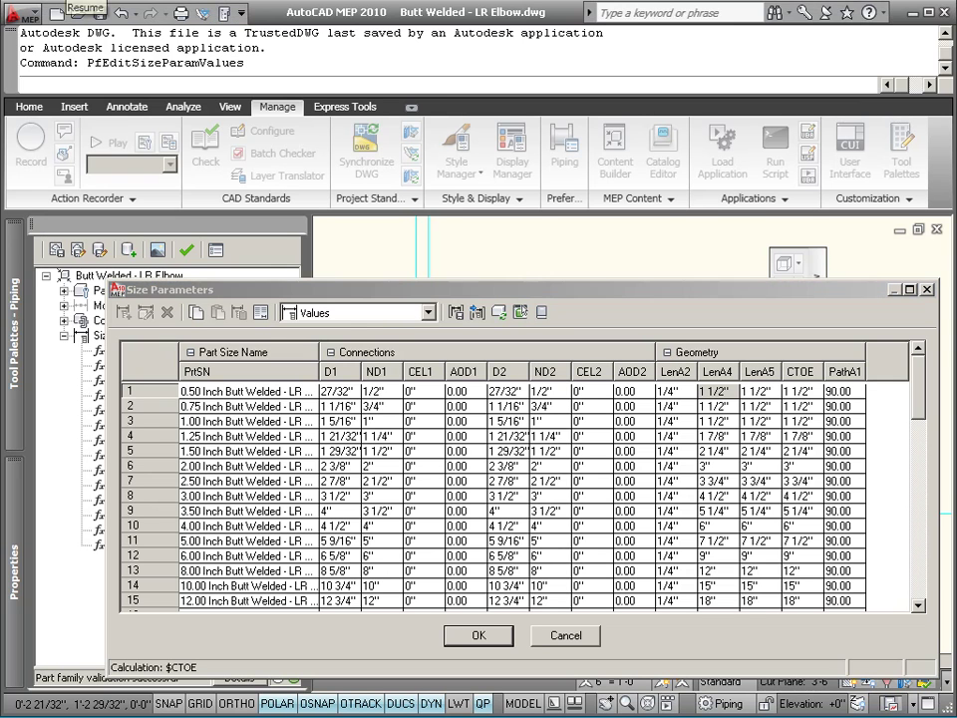
click(426, 313)
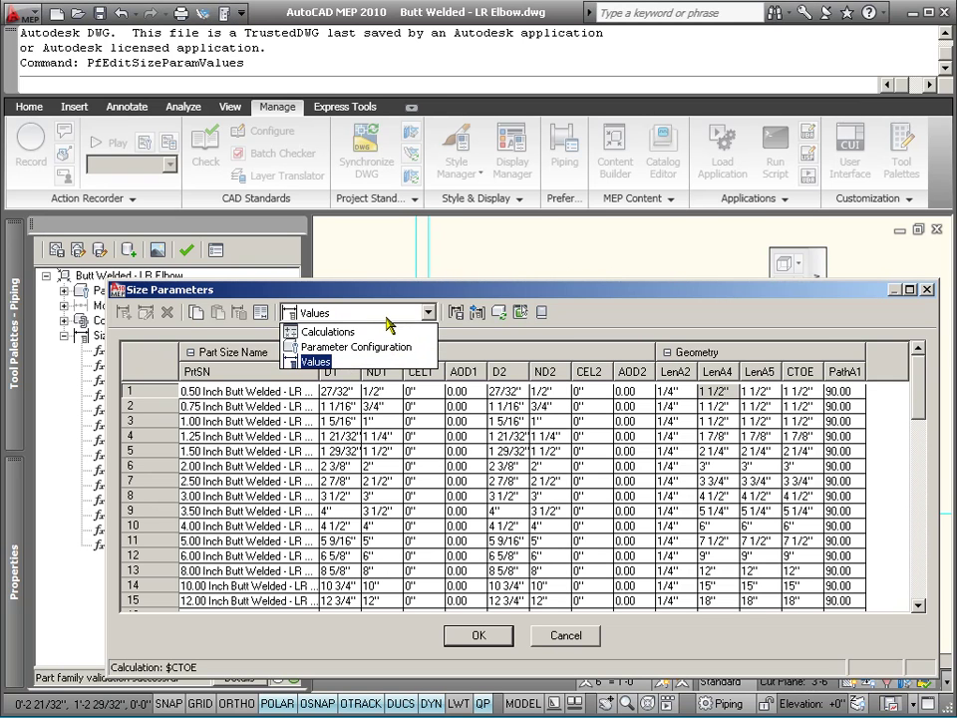
Step: View the Parameter Configuration columns, then cancel the dialog without changes
click(331, 347)
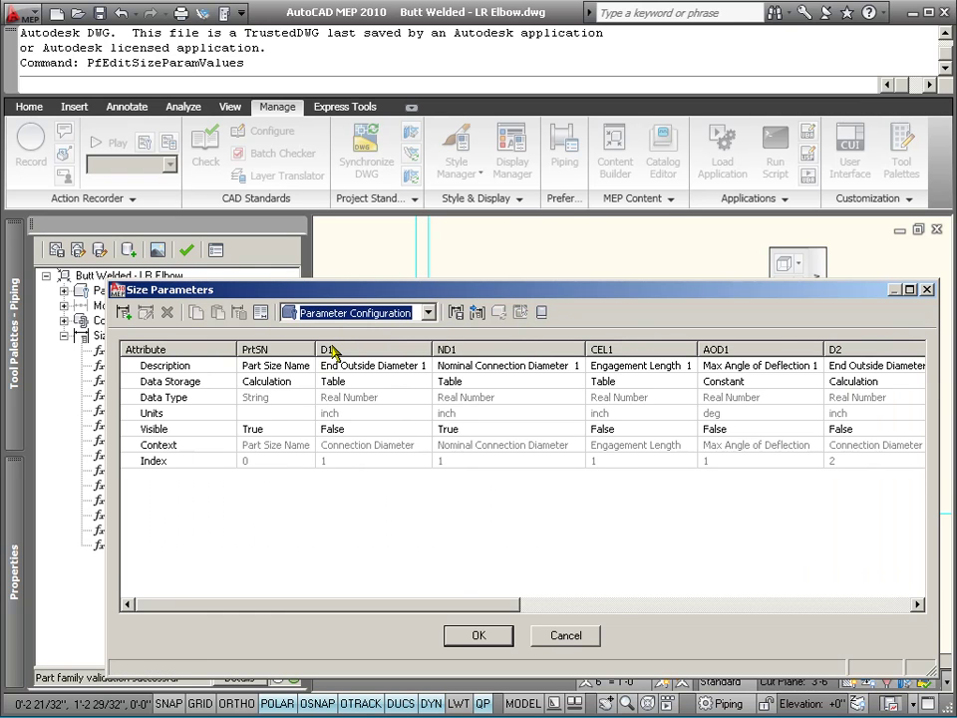
click(900, 605)
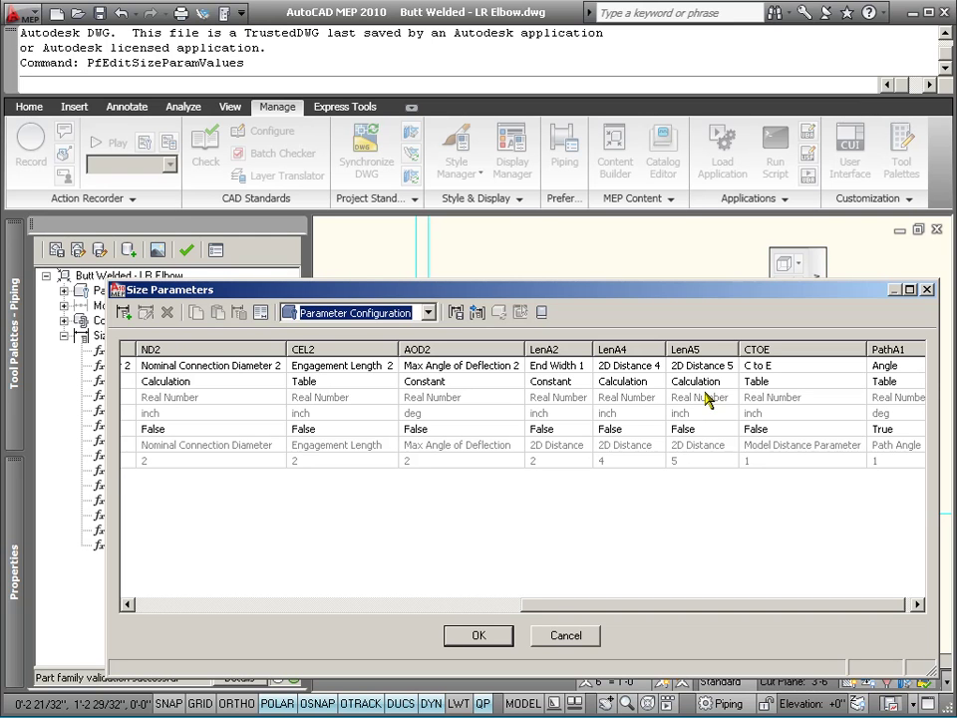
click(564, 636)
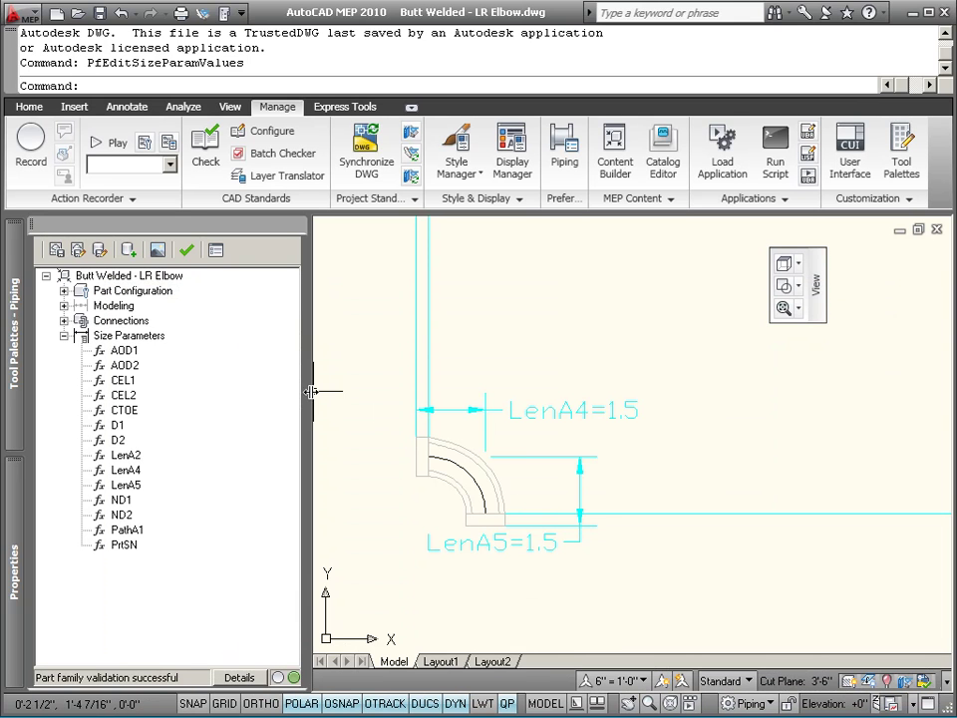
Step: Expand Modeling to review the Model Parameters equations, then right-click Size Parameters
click(64, 324)
click(64, 324)
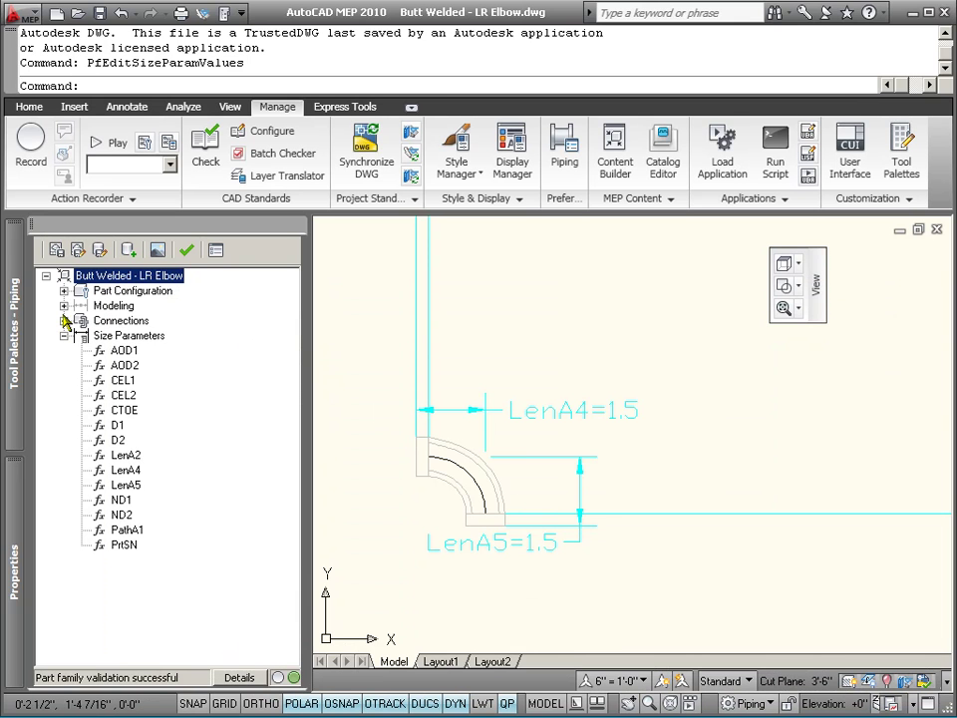
click(64, 306)
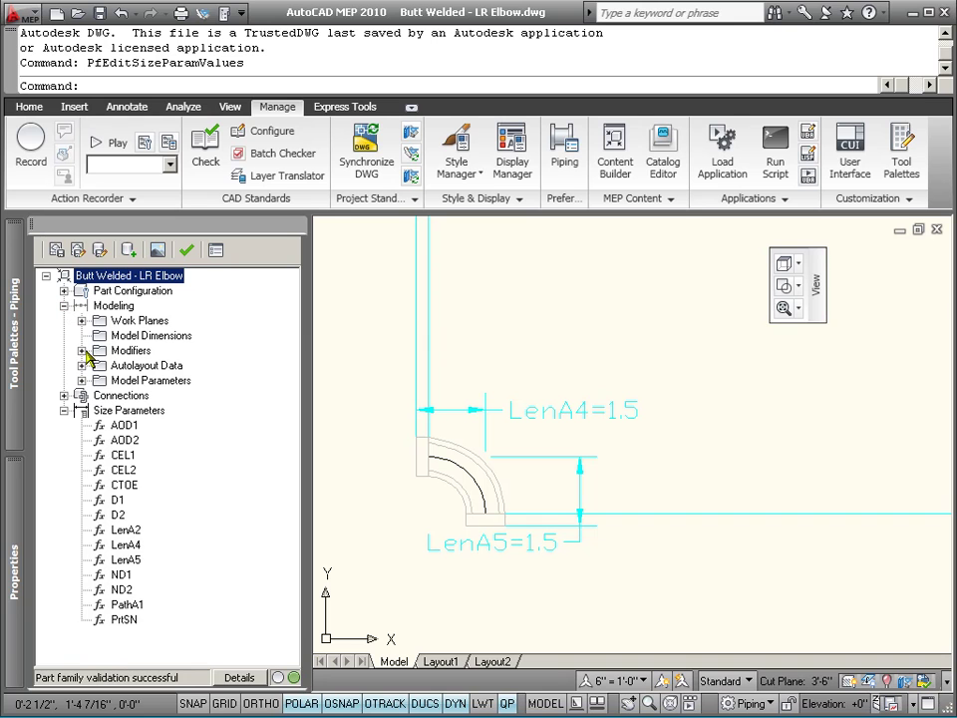
click(81, 380)
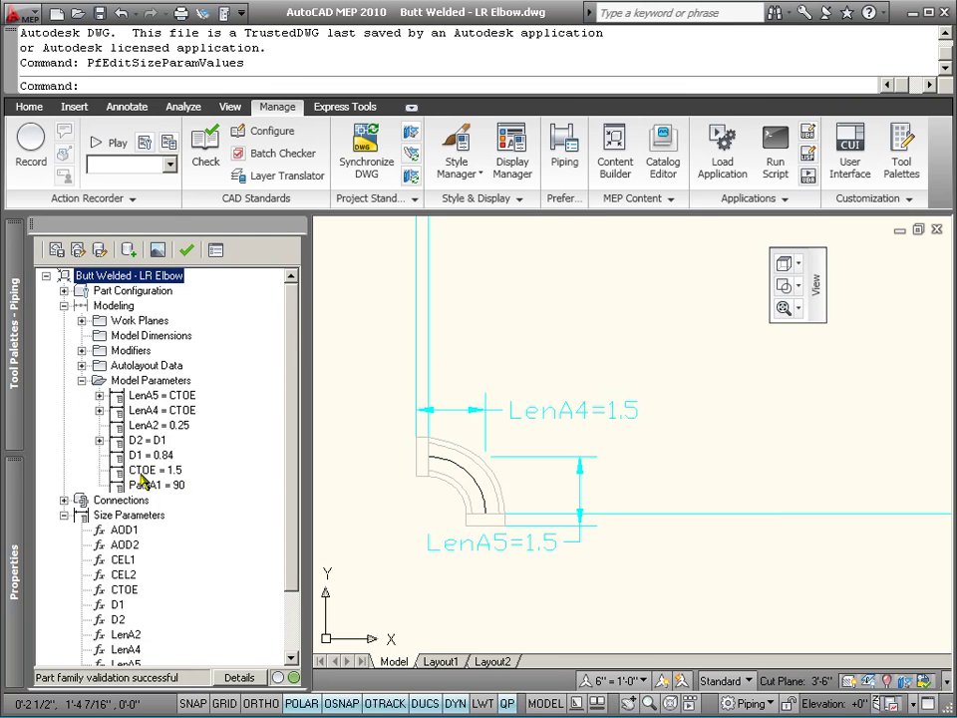
click(82, 380)
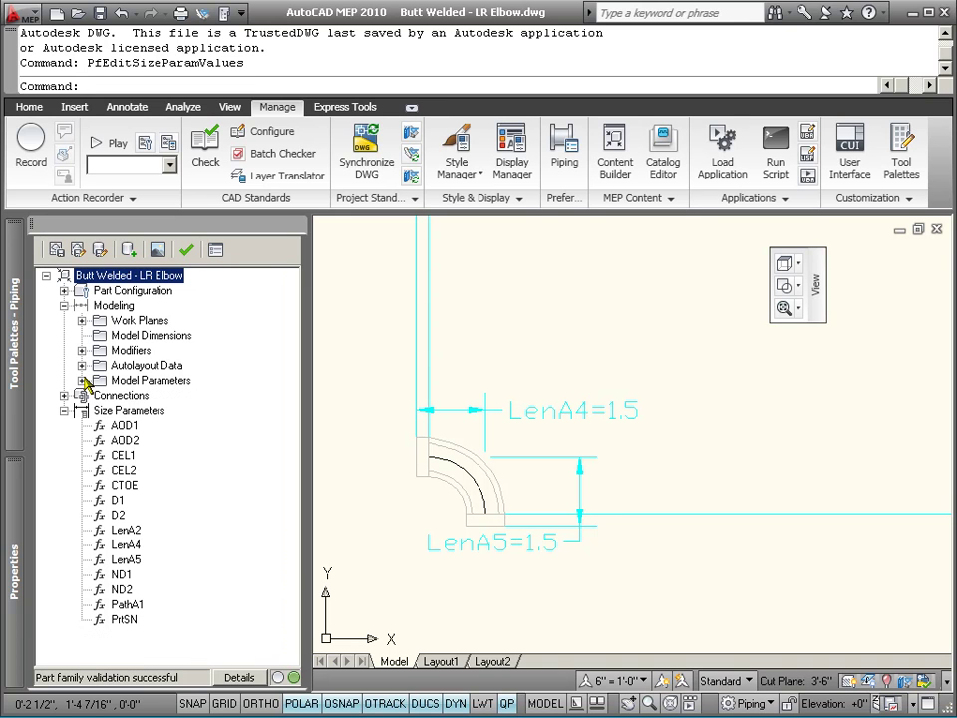
click(113, 415)
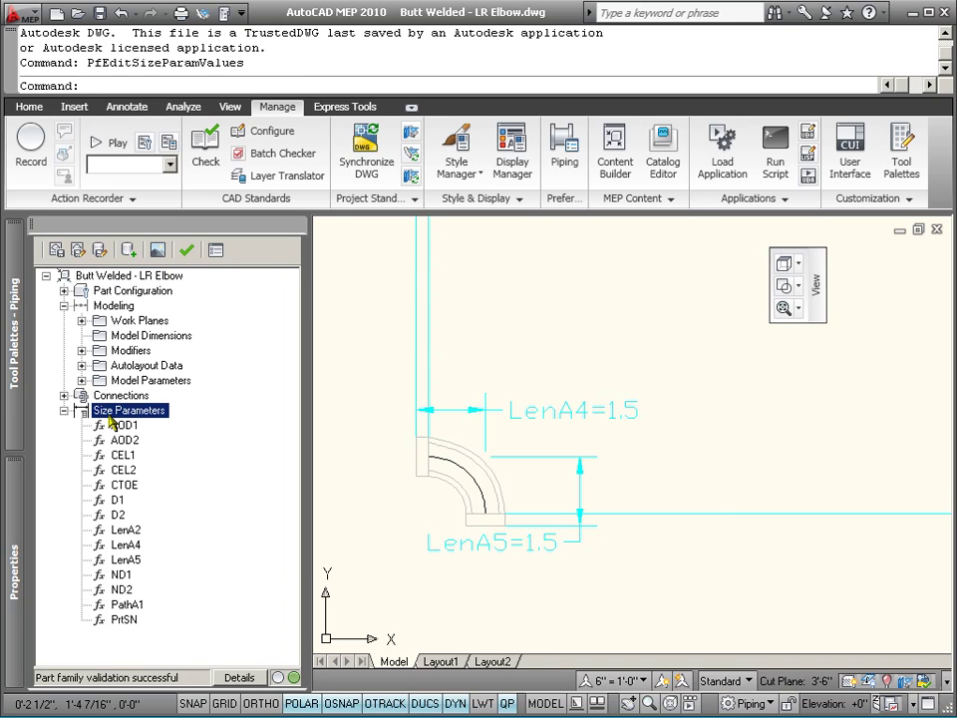
right_click(114, 413)
Step: Open Edit Values and set CTOE to 1 for the 0.50 and 0.75 inch sizes
click(144, 475)
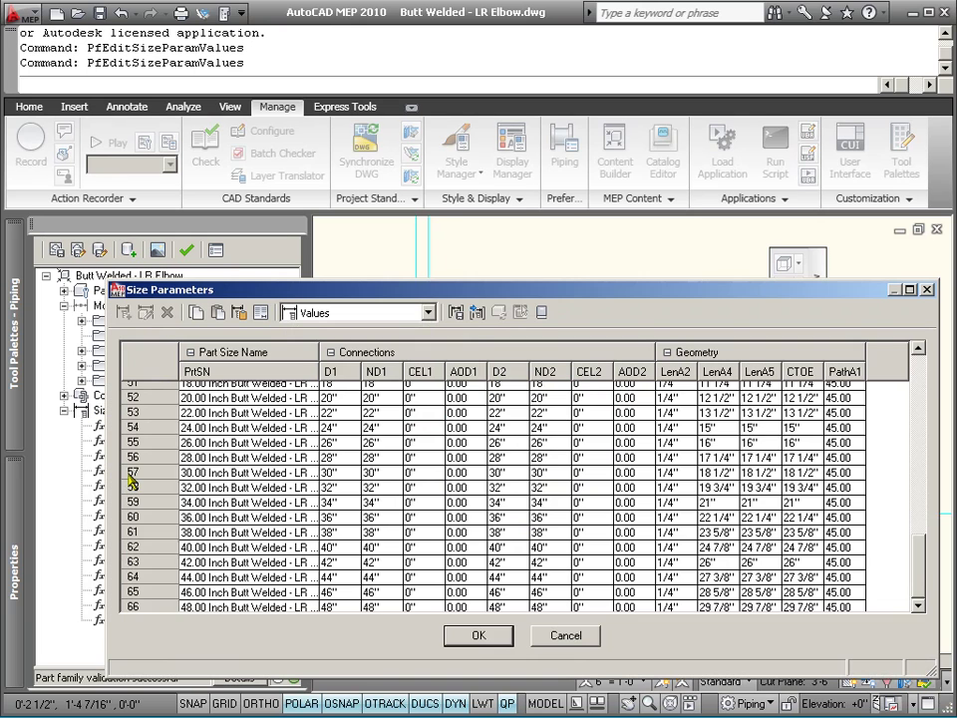
click(923, 377)
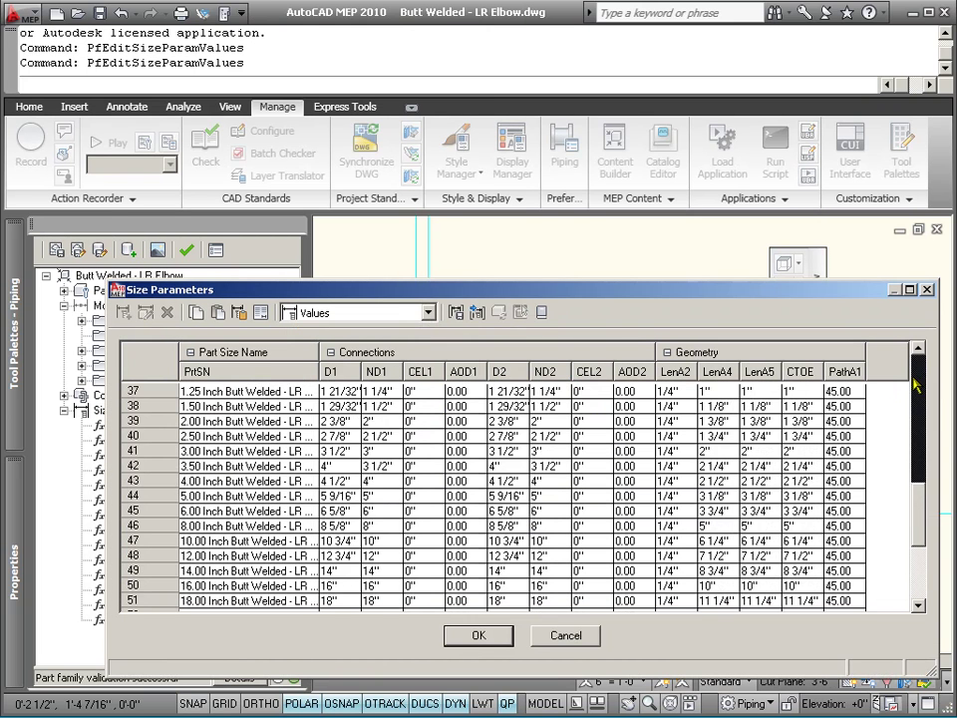
click(923, 371)
click(921, 369)
click(921, 369)
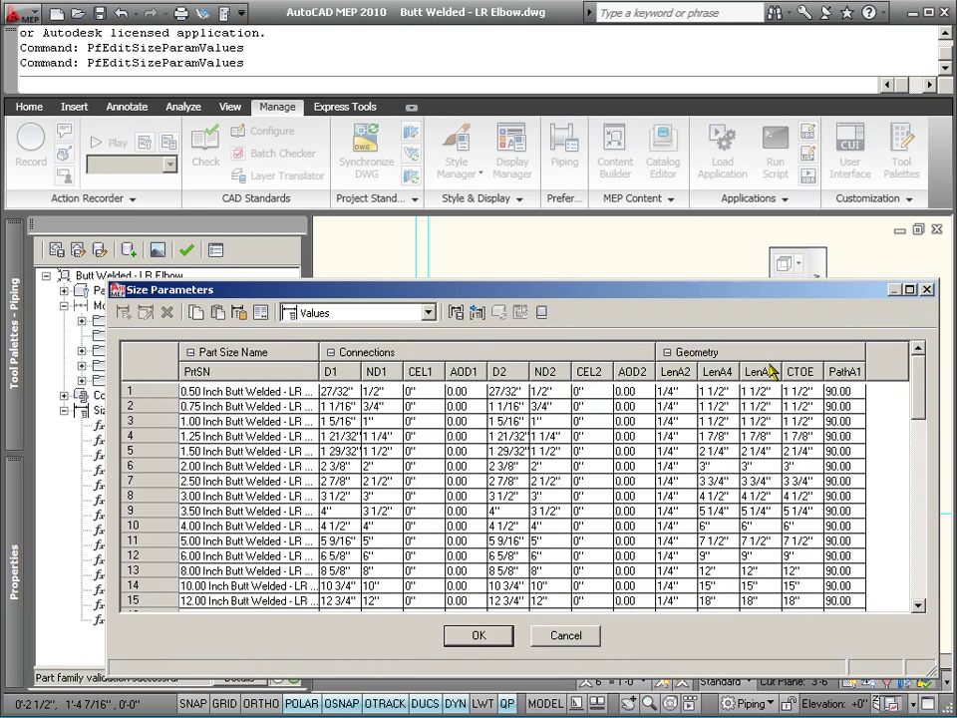
click(806, 392)
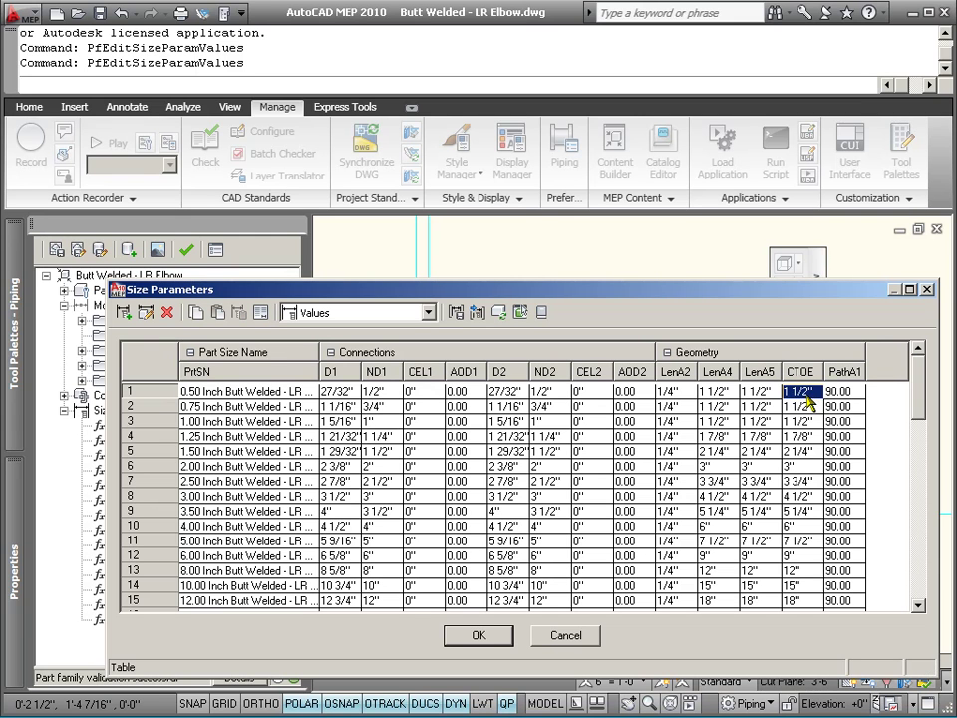
text(1)
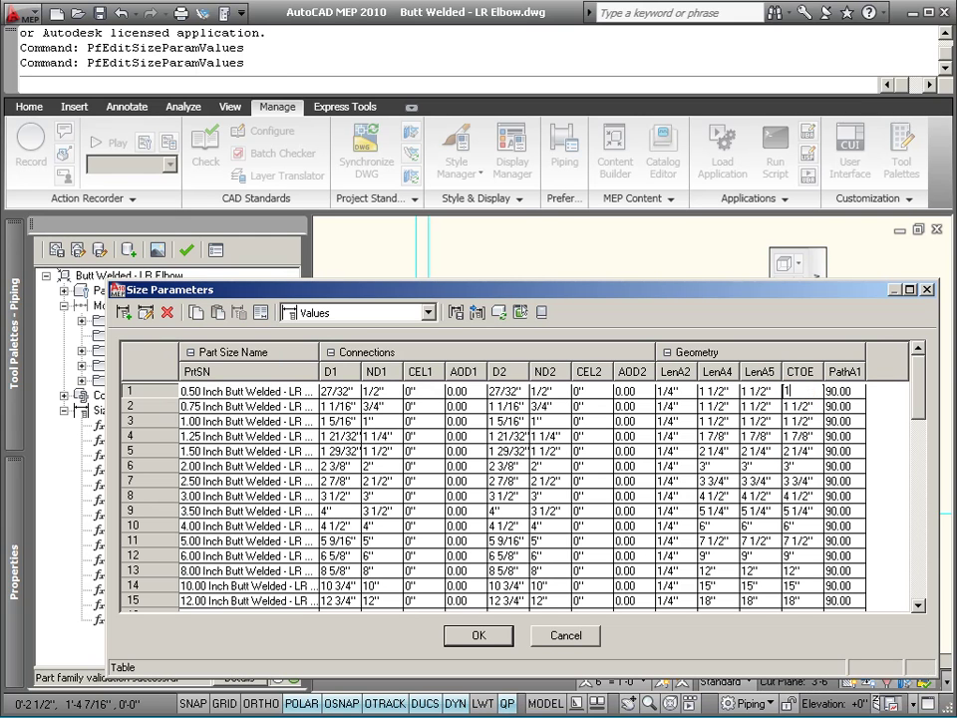
click(803, 407)
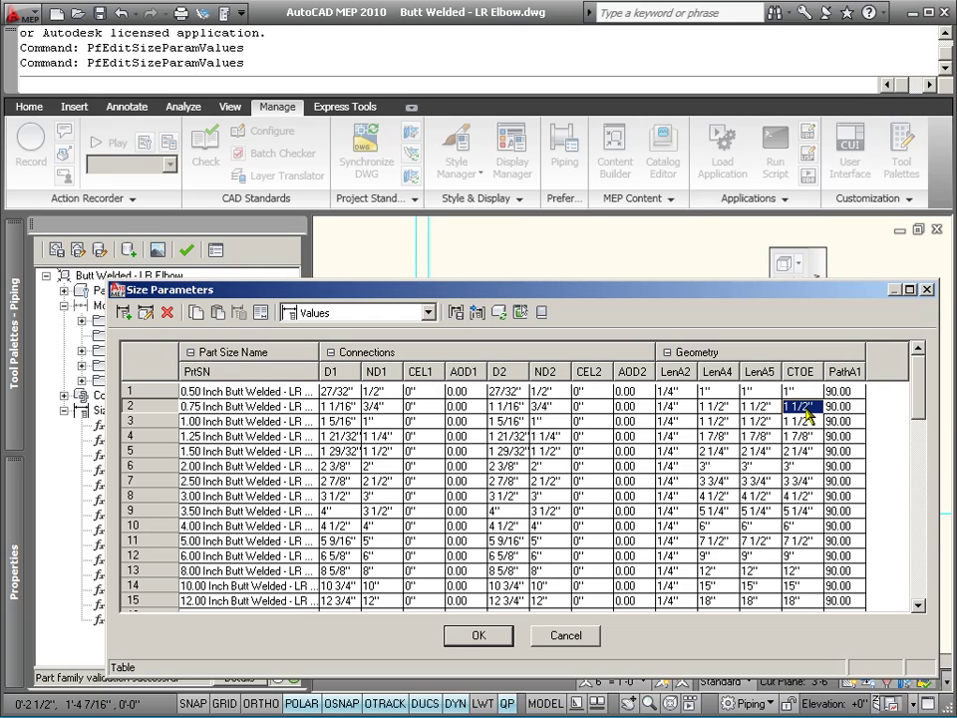
text(1)
click(803, 421)
Step: Set CTOE to 1 for the 1.00 inch size as well
scroll(807, 420, down, 1)
click(804, 421)
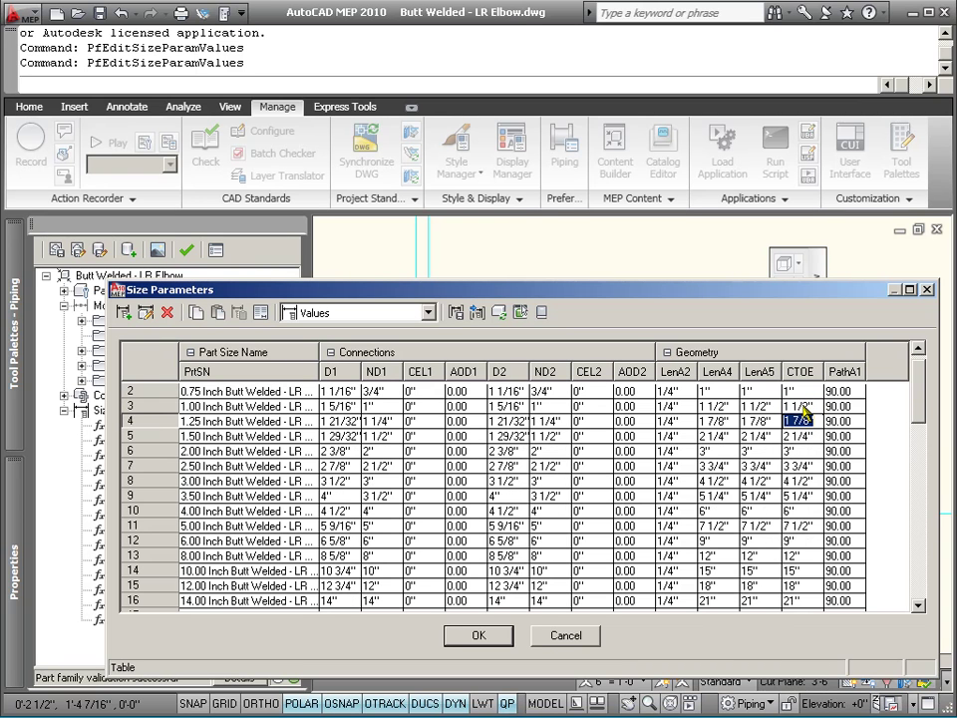
click(802, 407)
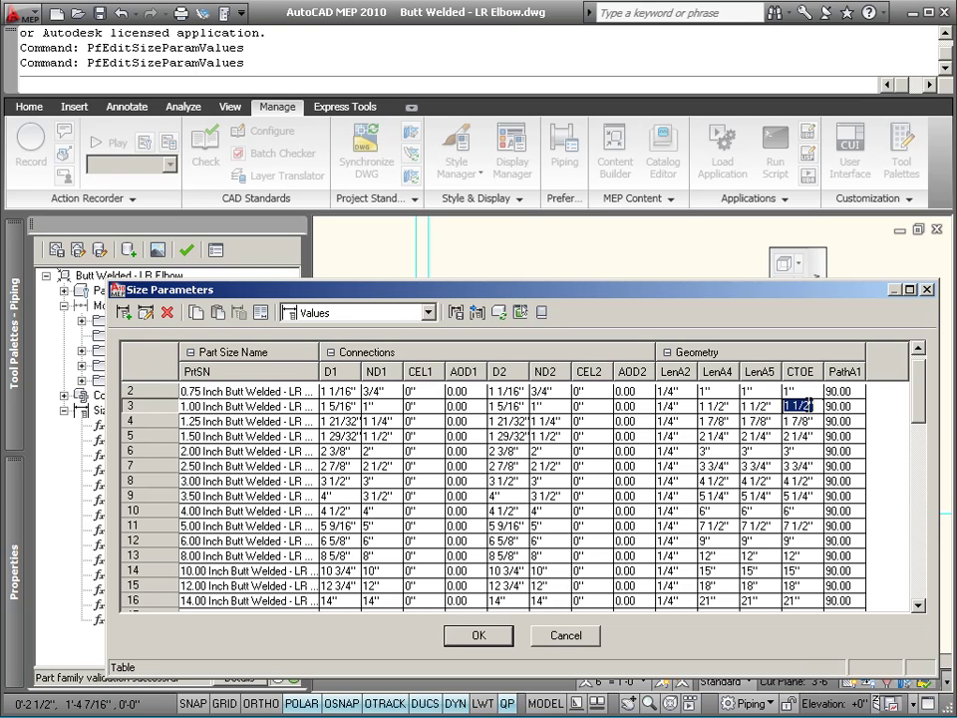
text(1)
scroll(809, 398, down, 1)
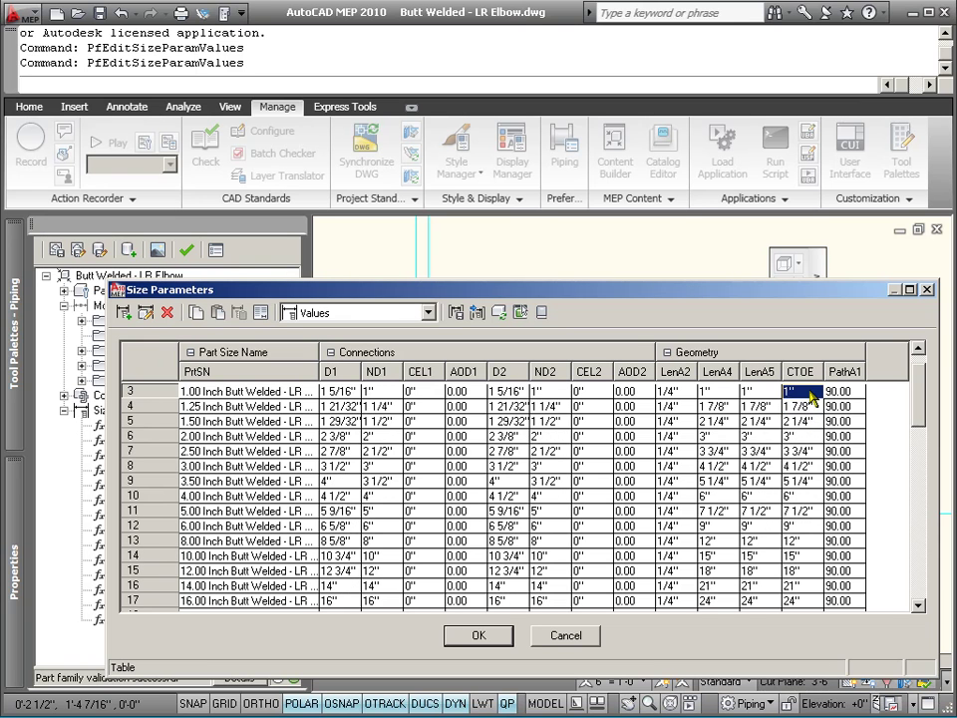
click(917, 348)
click(917, 349)
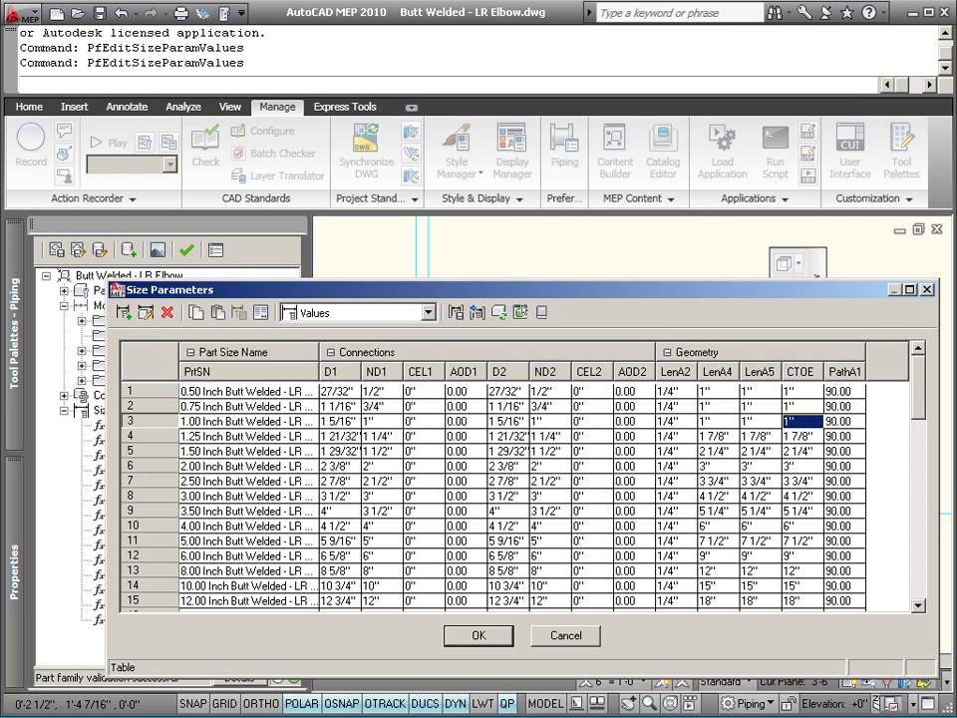
Step: Check the =B3+C3 result in Excel cell D3, then minimize the workbook back to AutoCAD
key(alt+Tab)
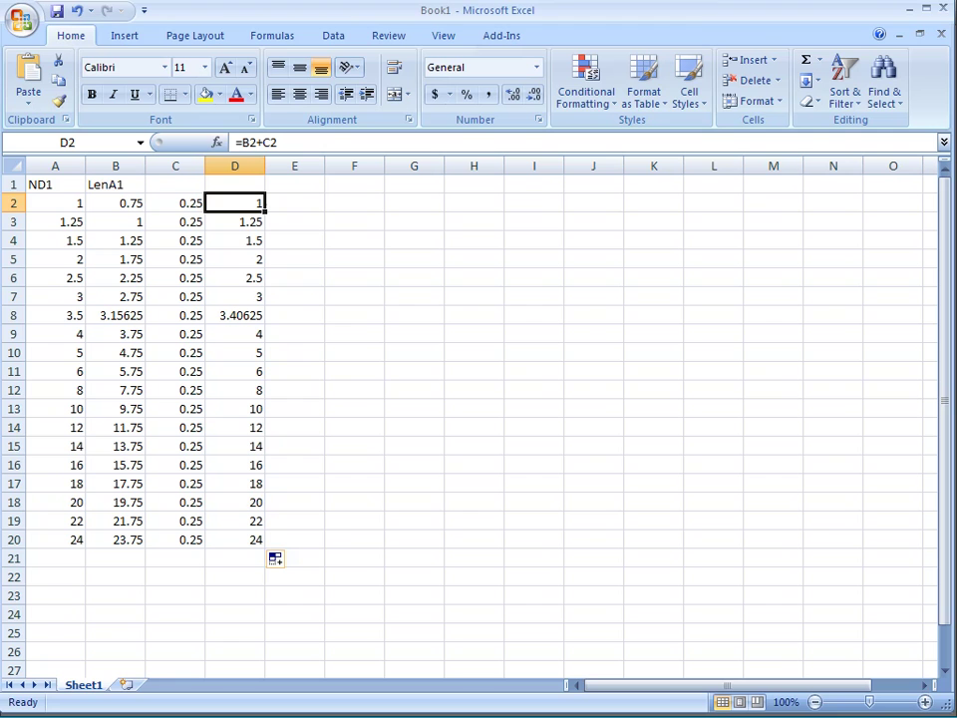
click(251, 221)
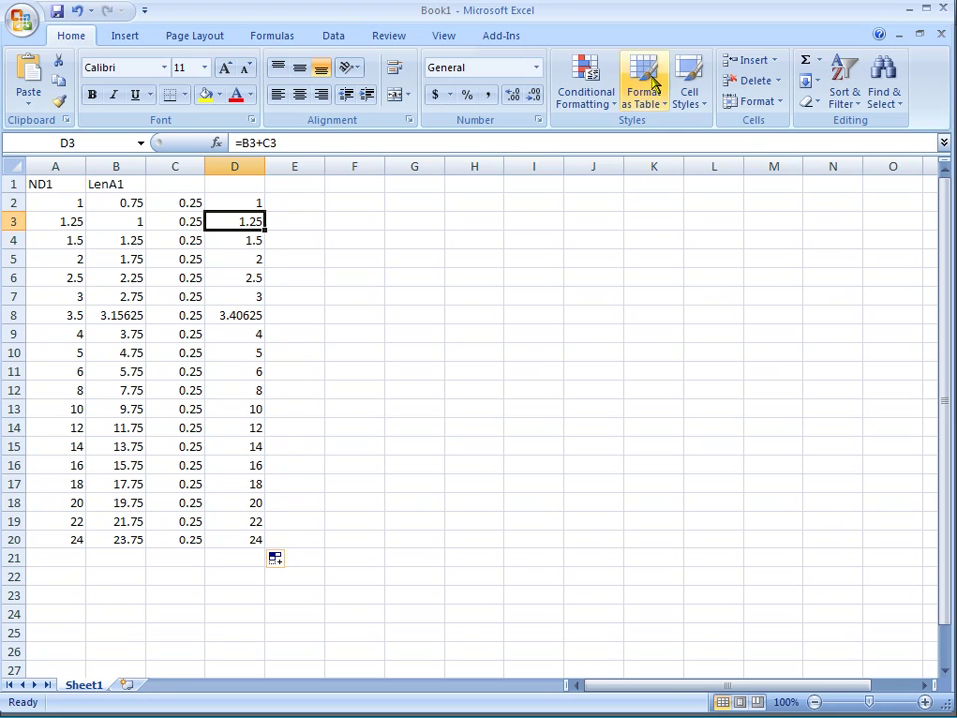
click(910, 9)
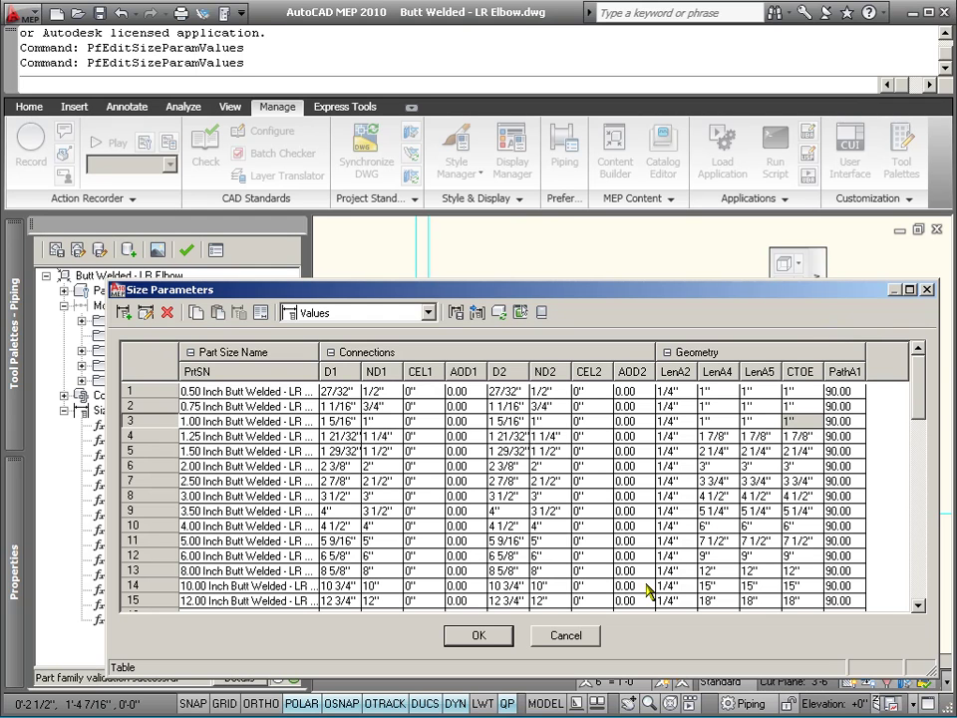
drag(918, 391, 930, 488)
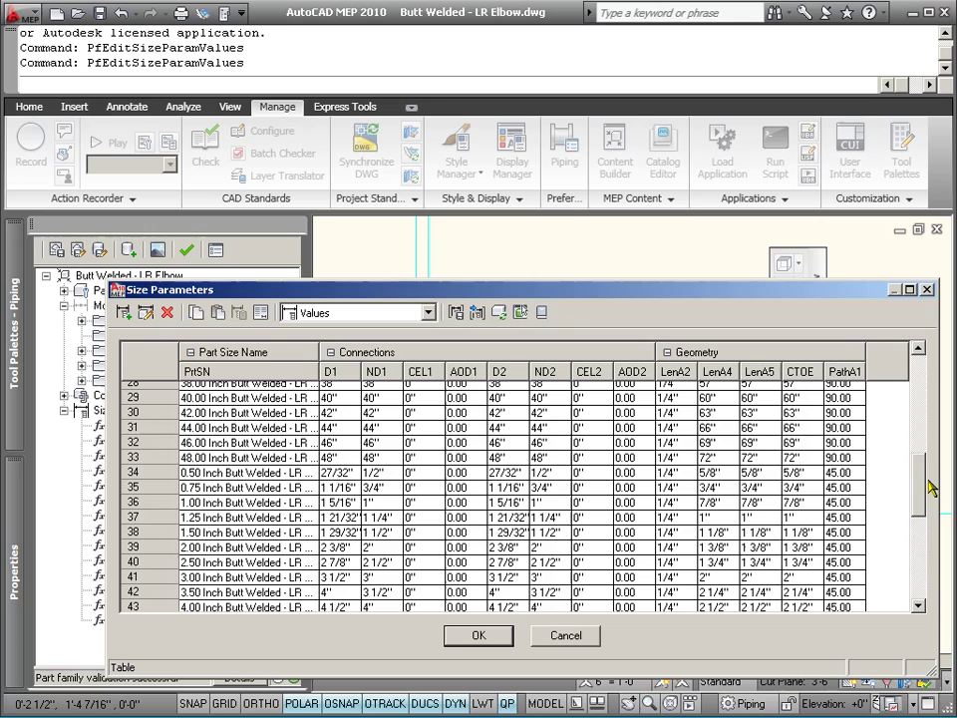
drag(930, 488, 919, 419)
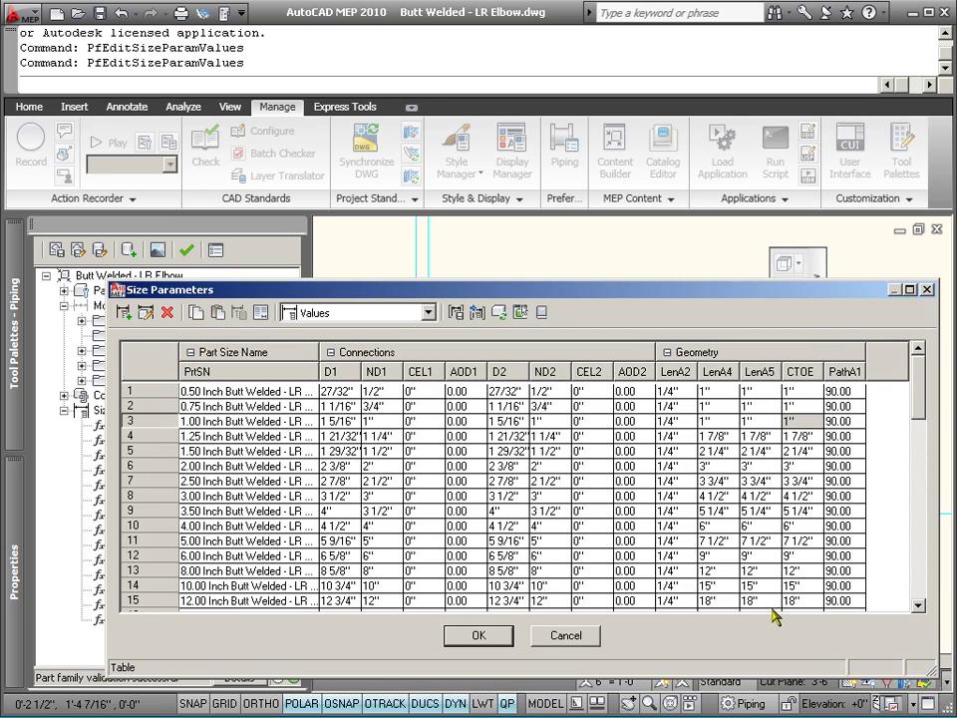
Step: Cancel Size Parameters and bring up the elbow's Model Parameters, where CTOE = 1.5 drives LenA4 and LenA5
click(570, 635)
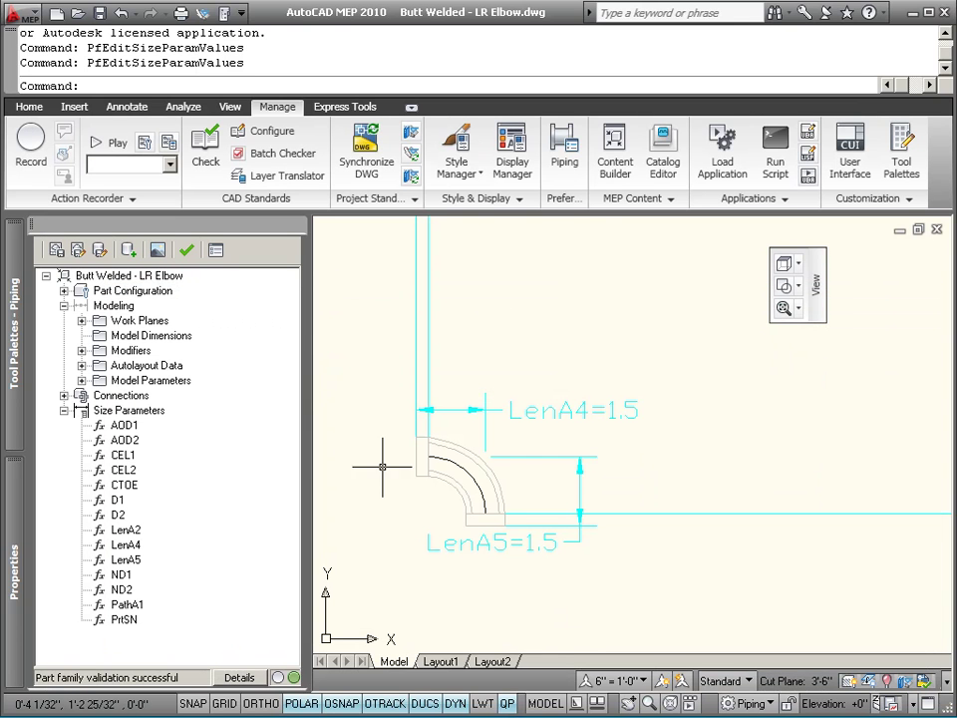
click(83, 382)
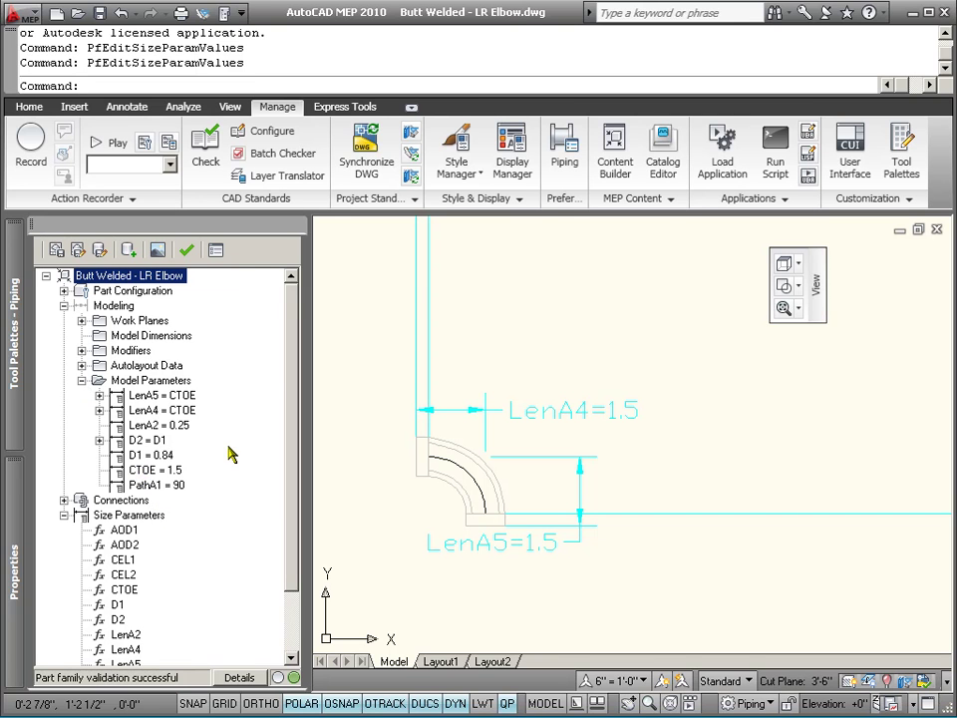
mouse_move(55, 495)
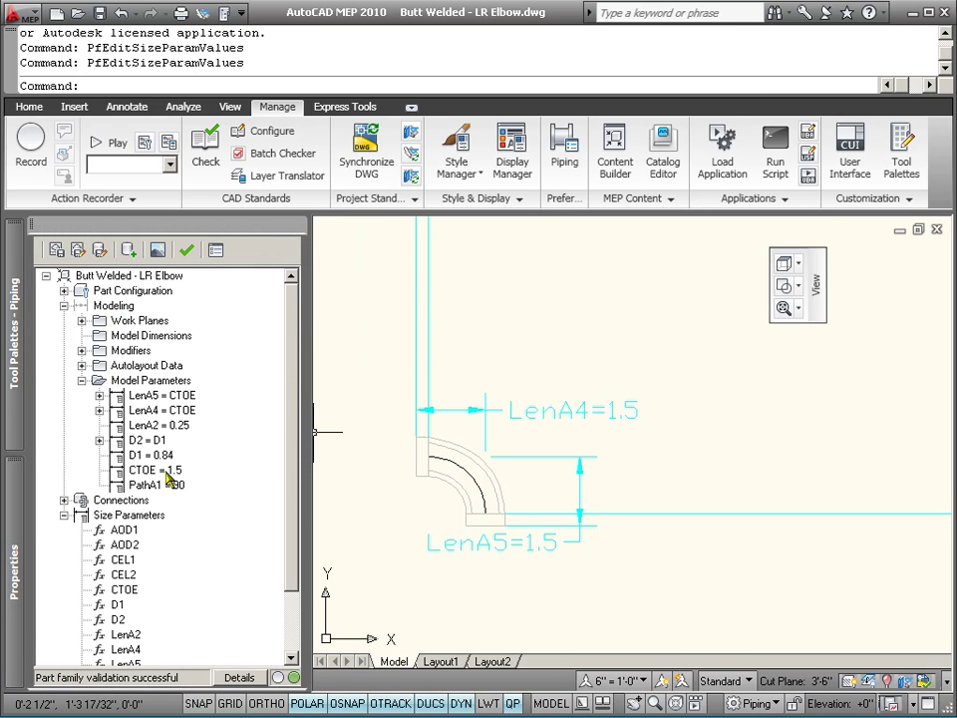
right_click(167, 481)
Step: Choose Edit... to list CTOE (1.5), D1, D2, LenA2, LenA4, LenA5 and PathA1 with their equations
click(189, 480)
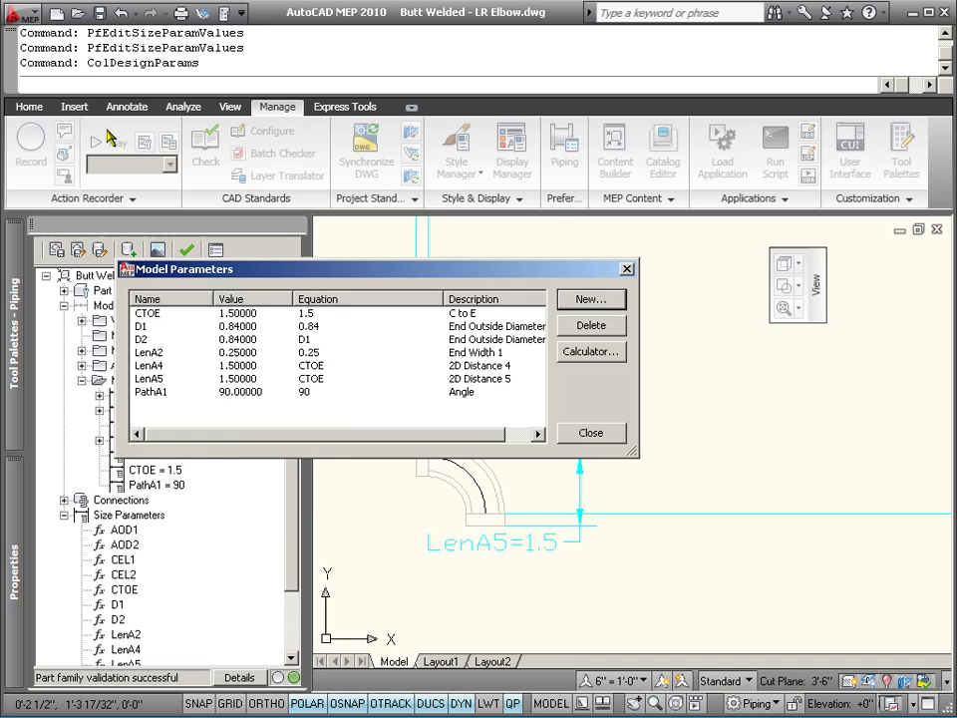
Step: Replace CTOE's fixed 1.5 equation with the D1 variable in the Equation Assistant
double_click(304, 313)
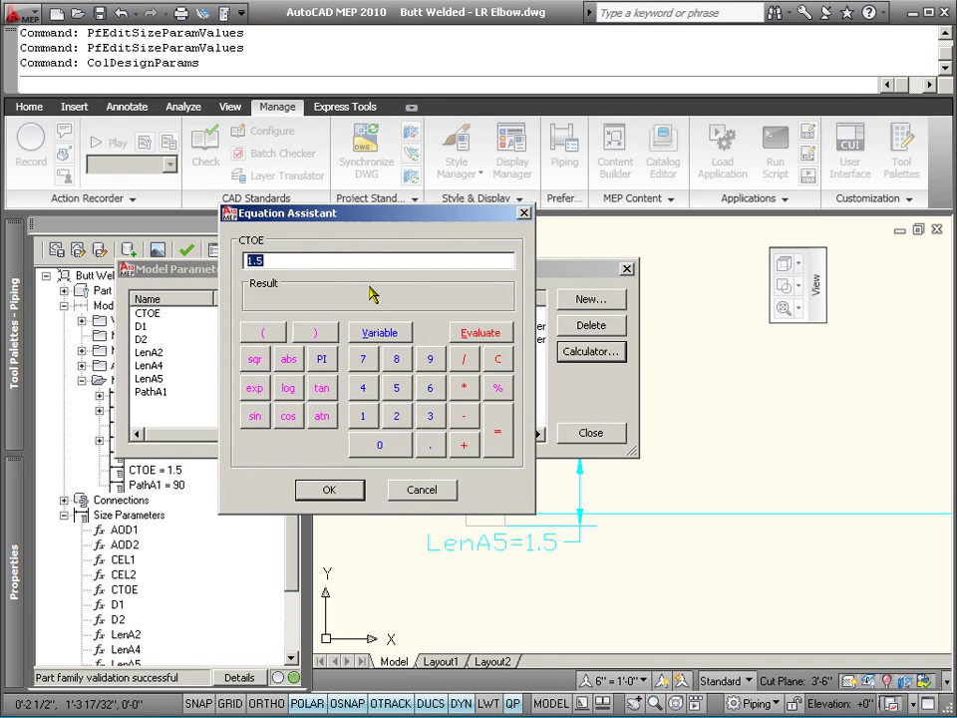
click(379, 335)
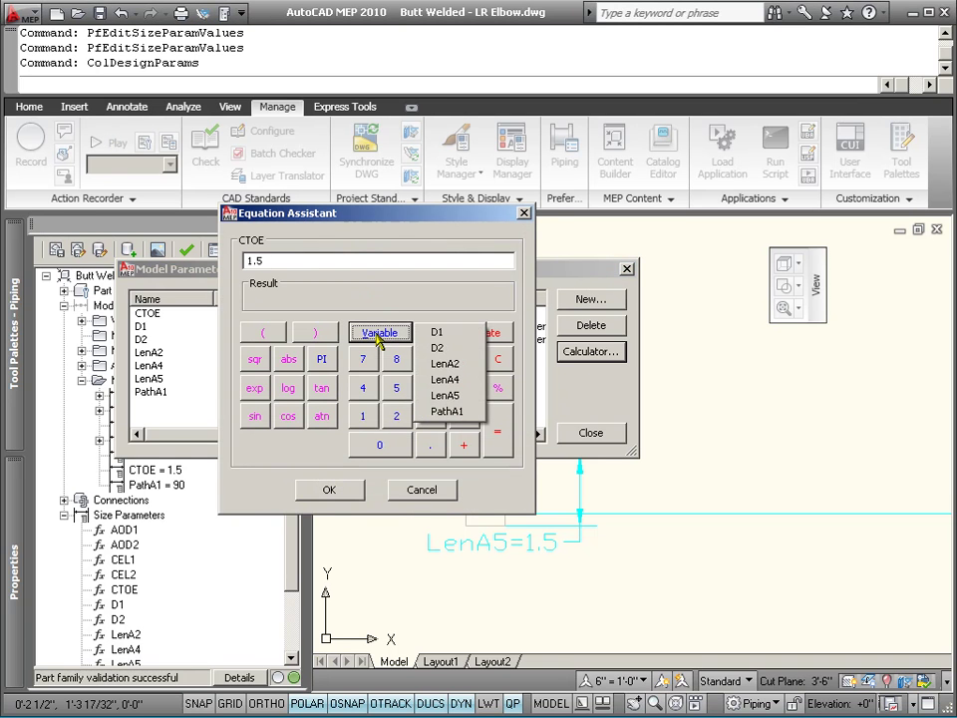
click(455, 337)
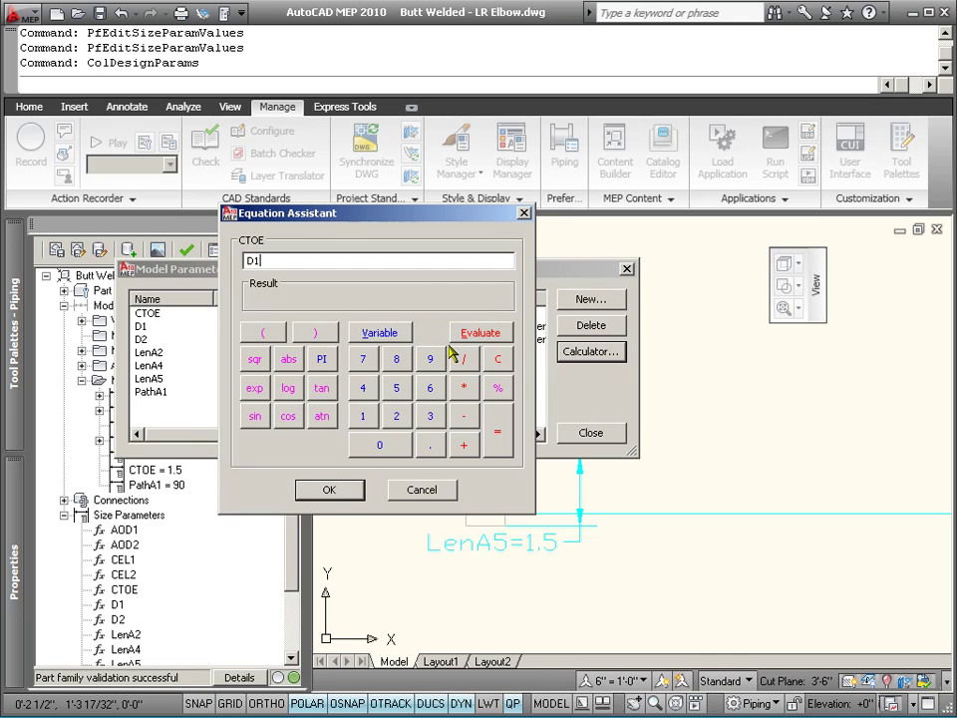